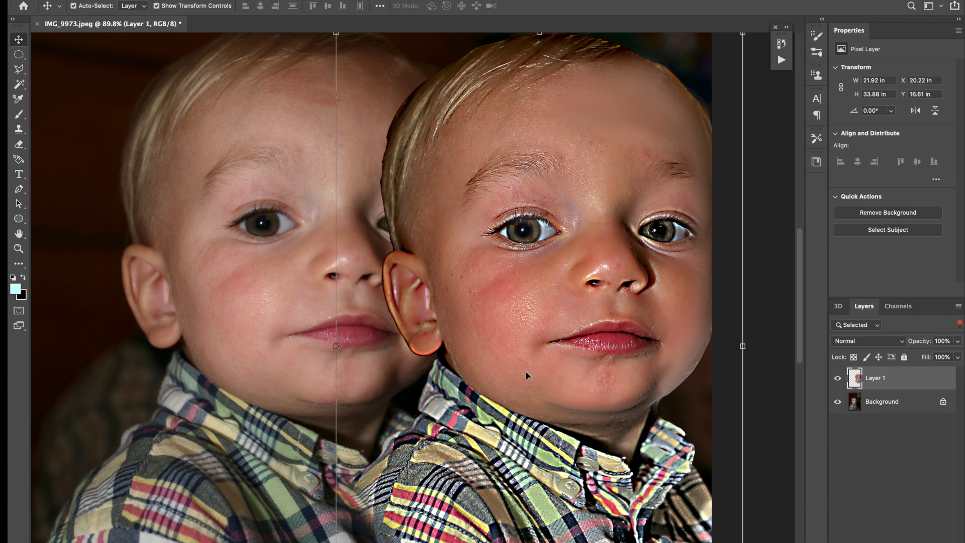
Step: Shift the retouched cutout on Layer 1 down and to the right, then hide that layer
{"action": "left_click_drag", "start_coordinate": [524, 338], "coordinate": [560, 361]}
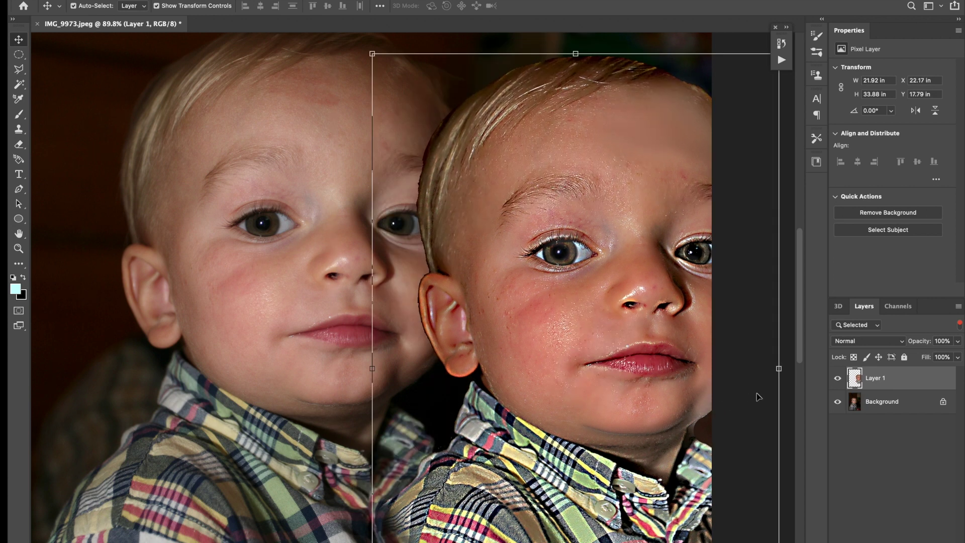
{"action": "left_click", "coordinate": [837, 378]}
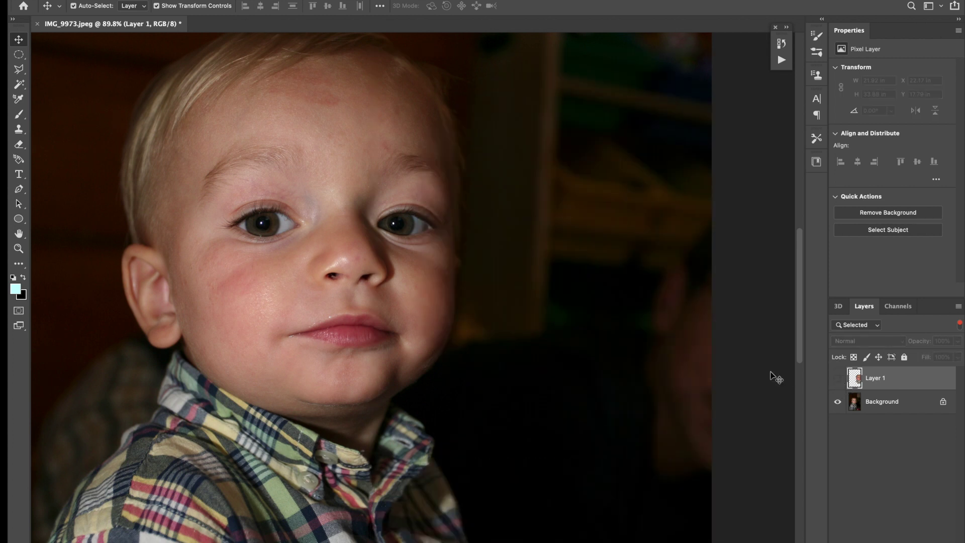
{"action": "scroll", "coordinate": [555, 415], "scroll_direction": "up", "scroll_amount": 2}
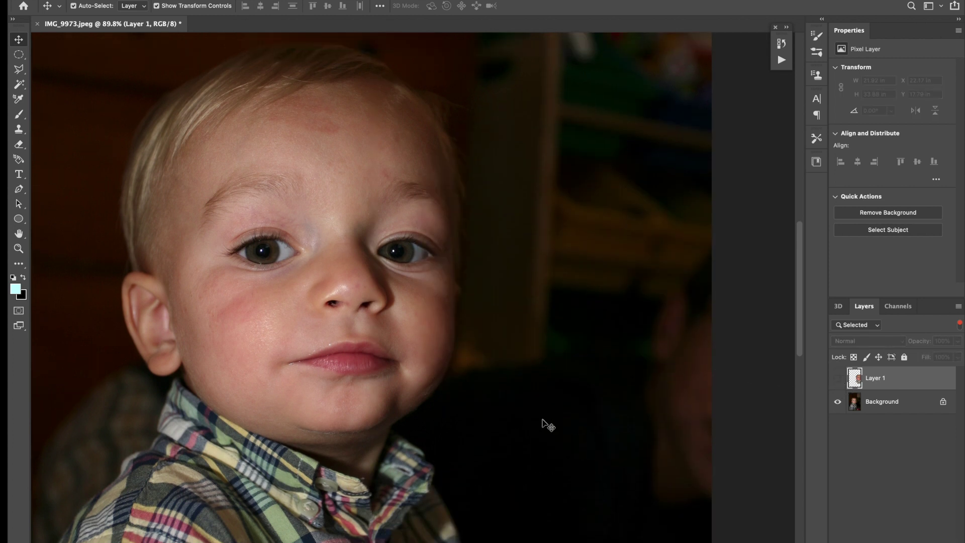
{"action": "scroll", "coordinate": [551, 484], "scroll_direction": "down", "scroll_amount": 1}
{"action": "scroll", "coordinate": [556, 495], "scroll_direction": "down", "scroll_amount": 3}
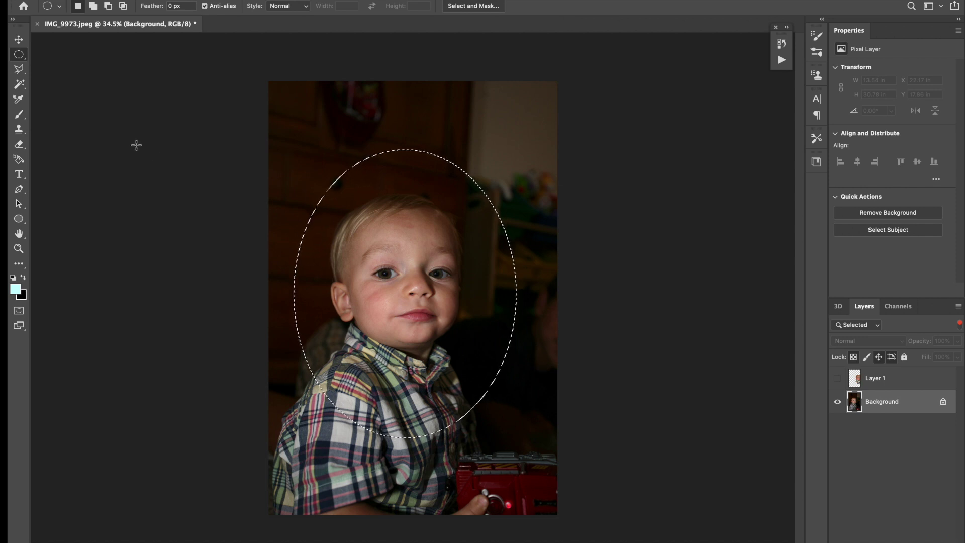
Step: Draw a tall elliptical marquee selection around the child's head and upper body on the Background layer
{"action": "right_click", "coordinate": [20, 55]}
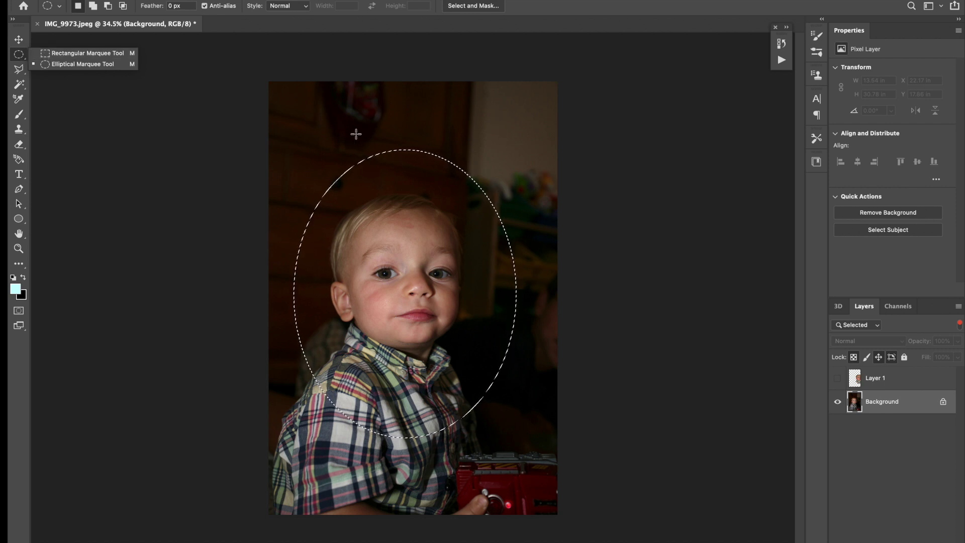
{"action": "left_click", "coordinate": [322, 142]}
{"action": "left_click_drag", "start_coordinate": [316, 141], "coordinate": [545, 435]}
{"action": "left_click", "coordinate": [512, 409]}
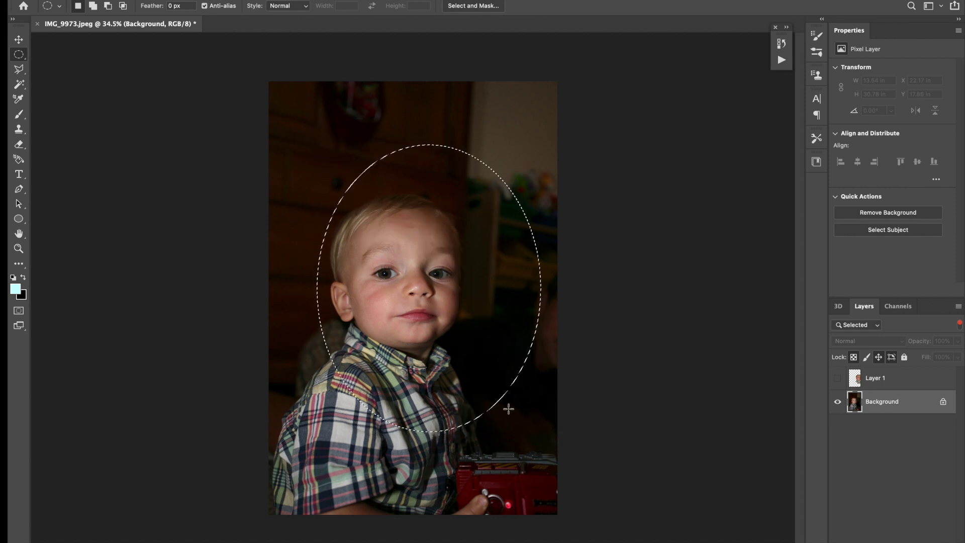
{"action": "left_click_drag", "start_coordinate": [295, 144], "coordinate": [514, 444]}
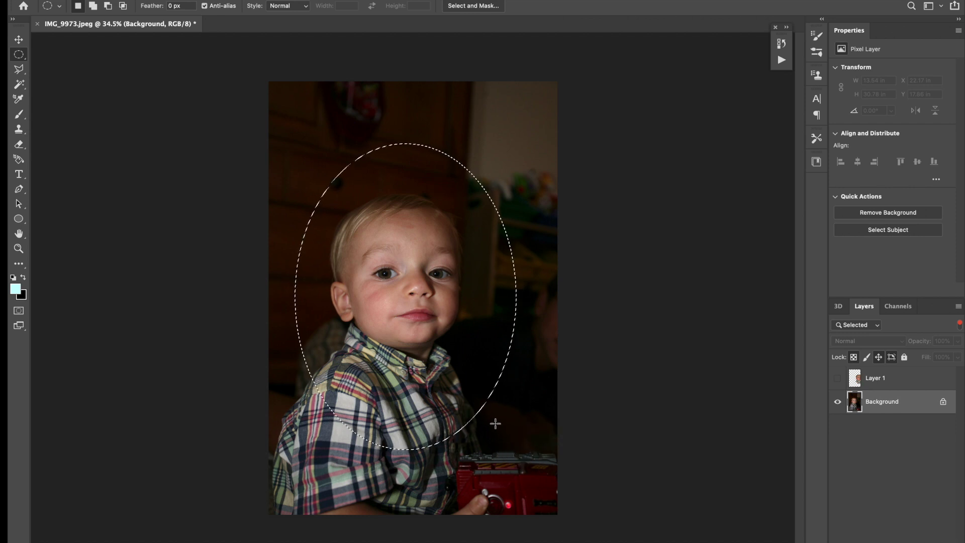
Step: Feather the elliptical selection with a radius of 30 pixels
{"action": "right_click", "coordinate": [486, 405]}
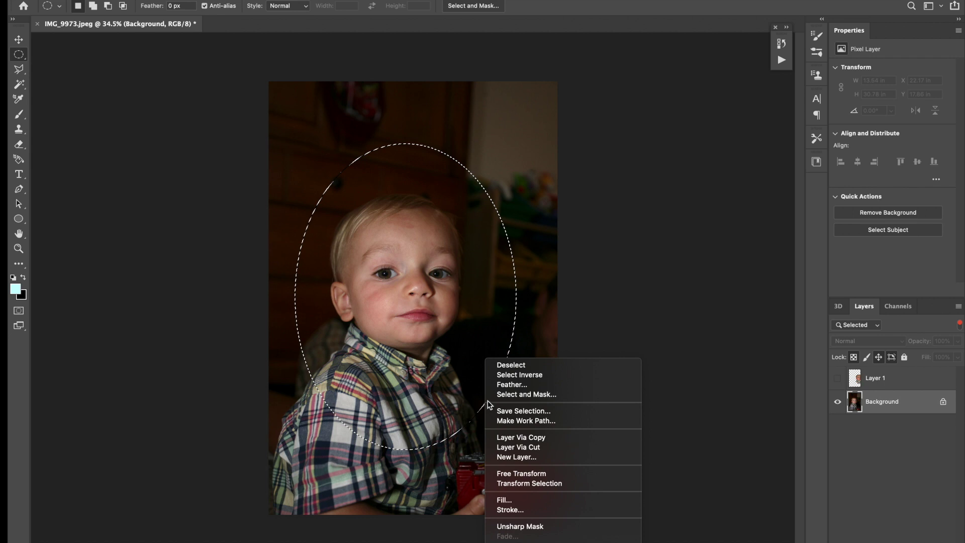
{"action": "left_click", "coordinate": [505, 384]}
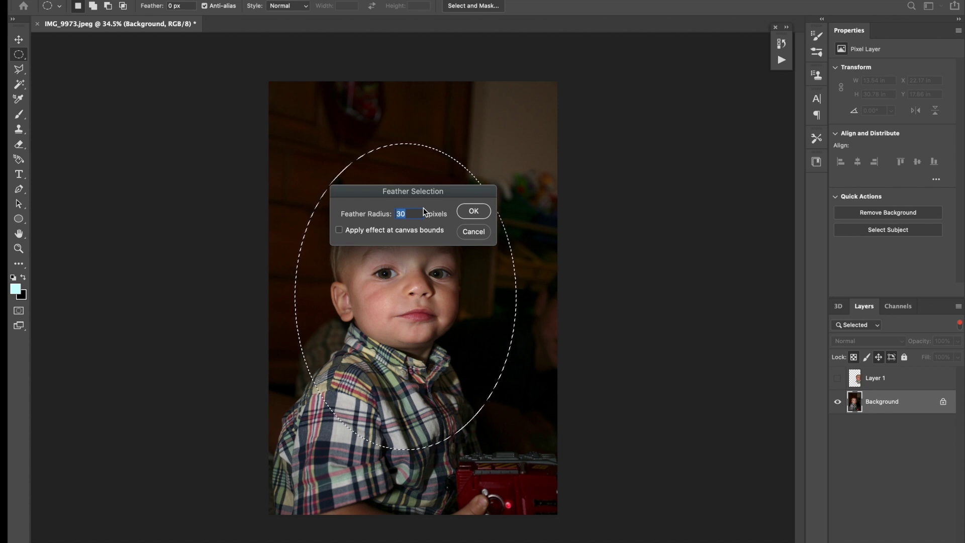
{"action": "left_click", "coordinate": [385, 216]}
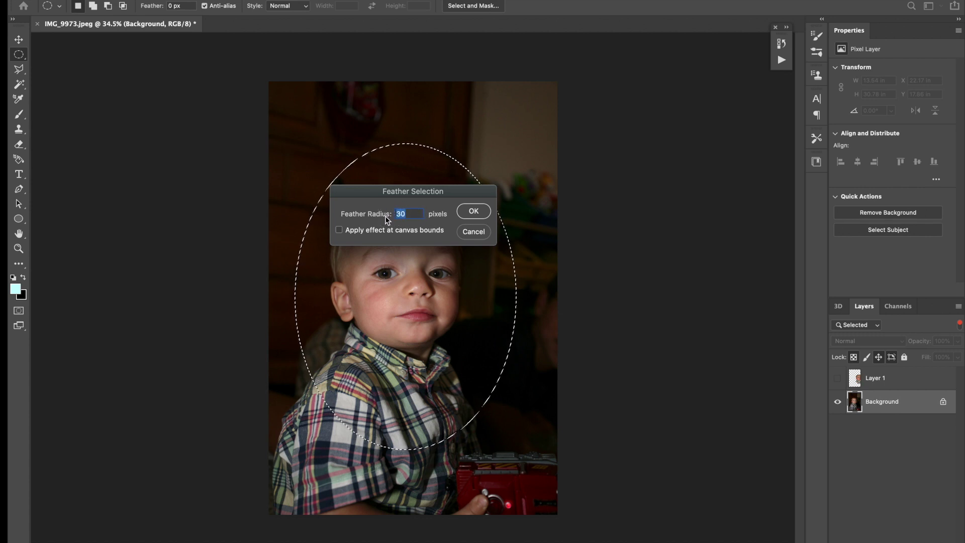
{"action": "left_click", "coordinate": [467, 212]}
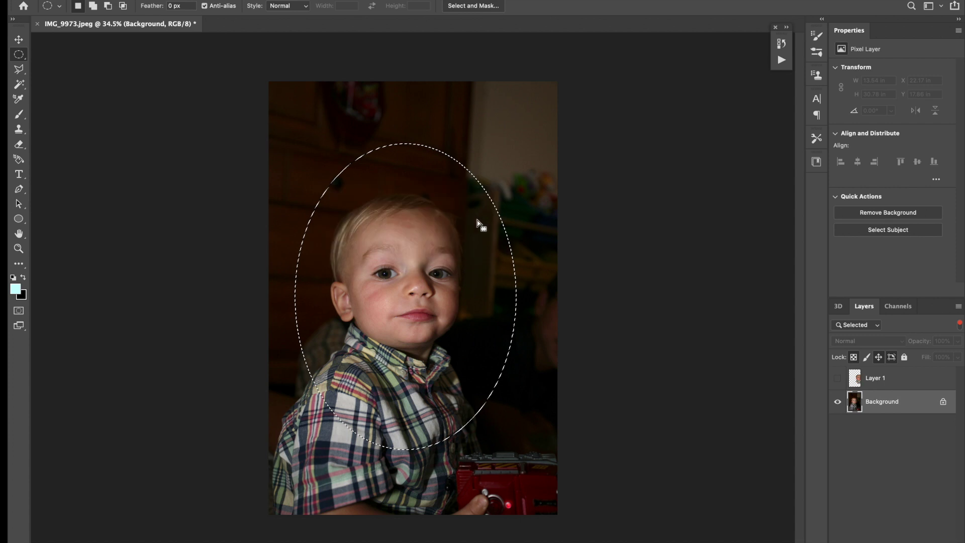
Step: Cut the feathered oval selection to a new layer and hide the Background layer
{"action": "right_click", "coordinate": [515, 325]}
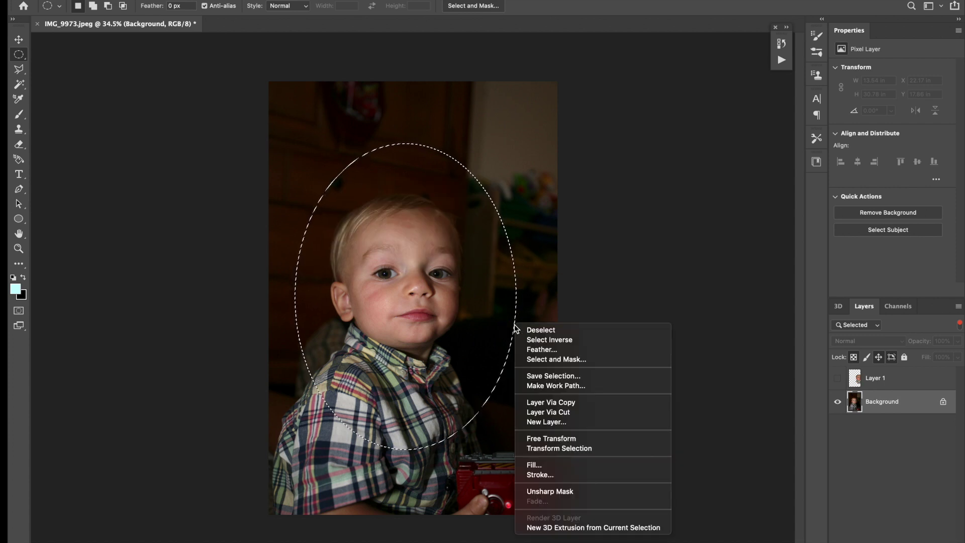
{"action": "left_click", "coordinate": [554, 413]}
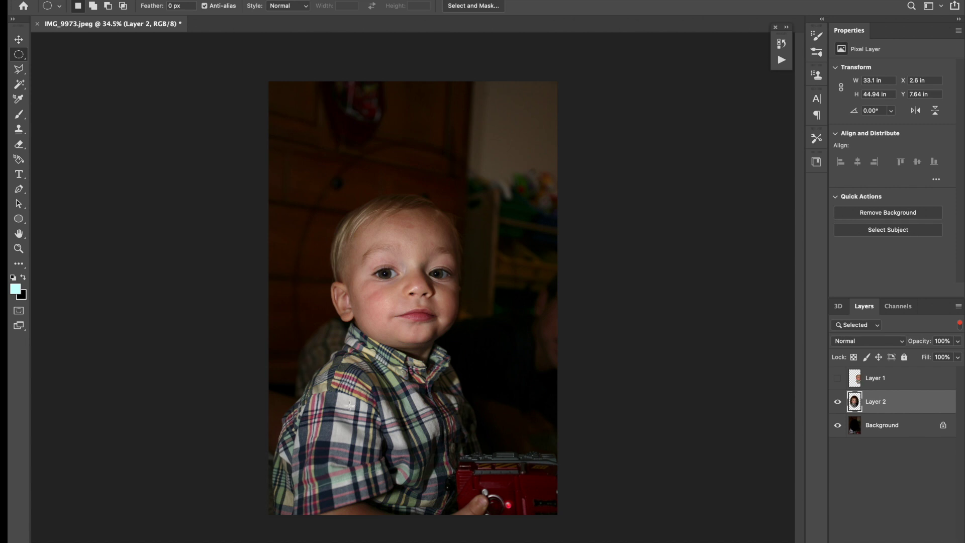
{"action": "left_click", "coordinate": [837, 426]}
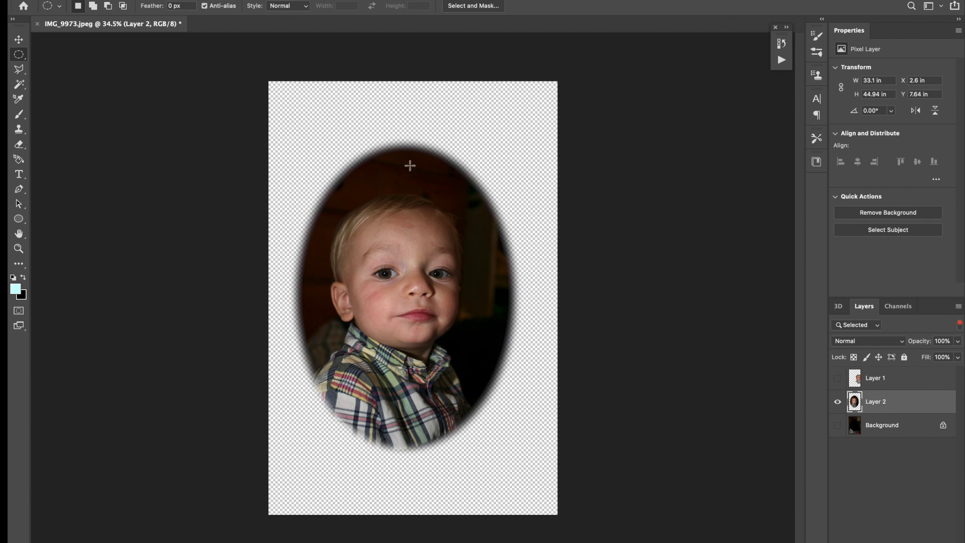
Step: Erase the dark background around the child's ear and beside the shirt collar with the Magic Eraser
{"action": "left_click", "coordinate": [19, 146]}
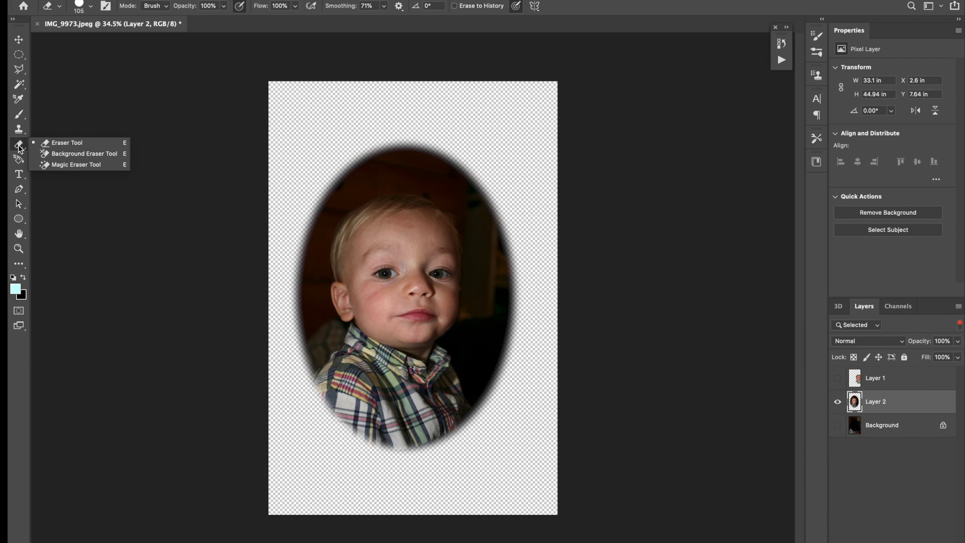
{"action": "left_click", "coordinate": [53, 166]}
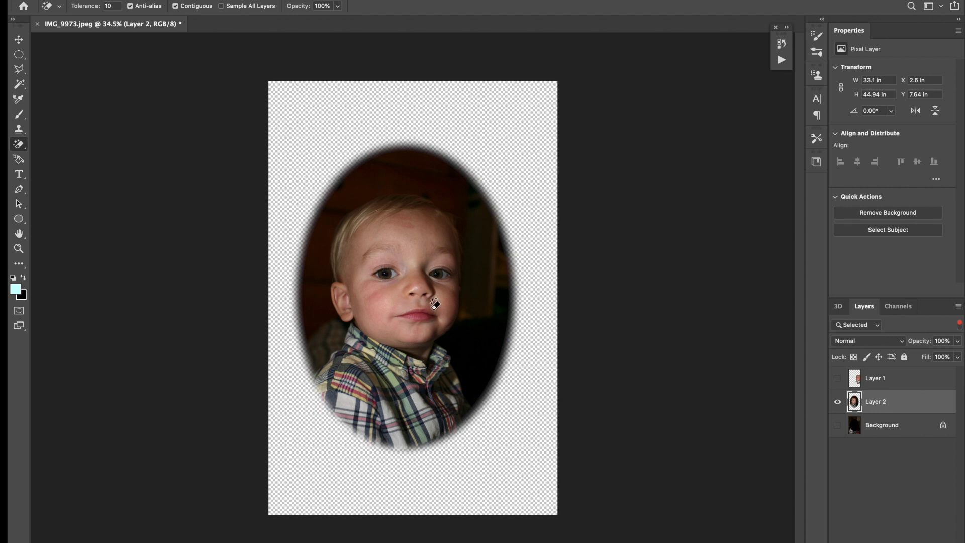
{"action": "key", "text": "super+plus"}
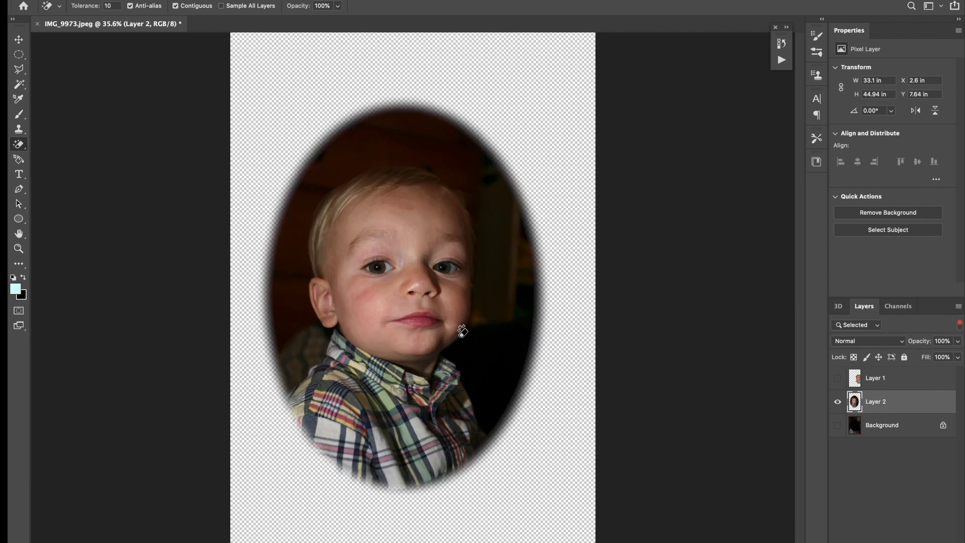
{"action": "key", "text": "super+plus"}
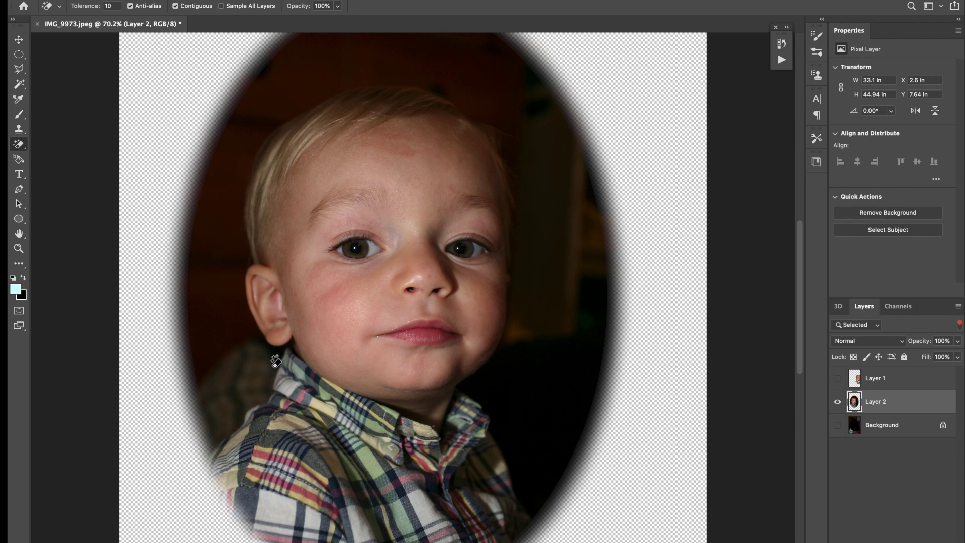
{"action": "key", "text": "super+plus"}
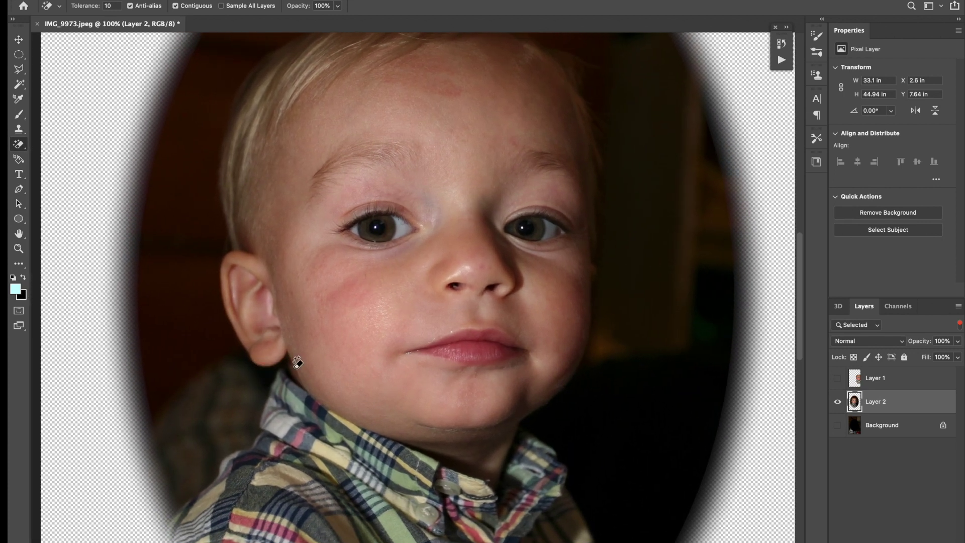
{"action": "left_click", "coordinate": [268, 371]}
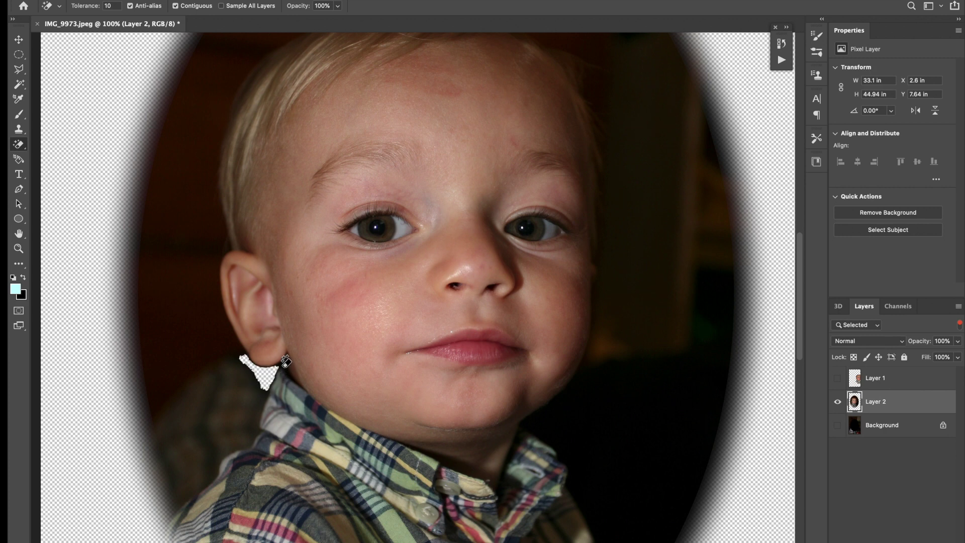
{"action": "left_click", "coordinate": [256, 375]}
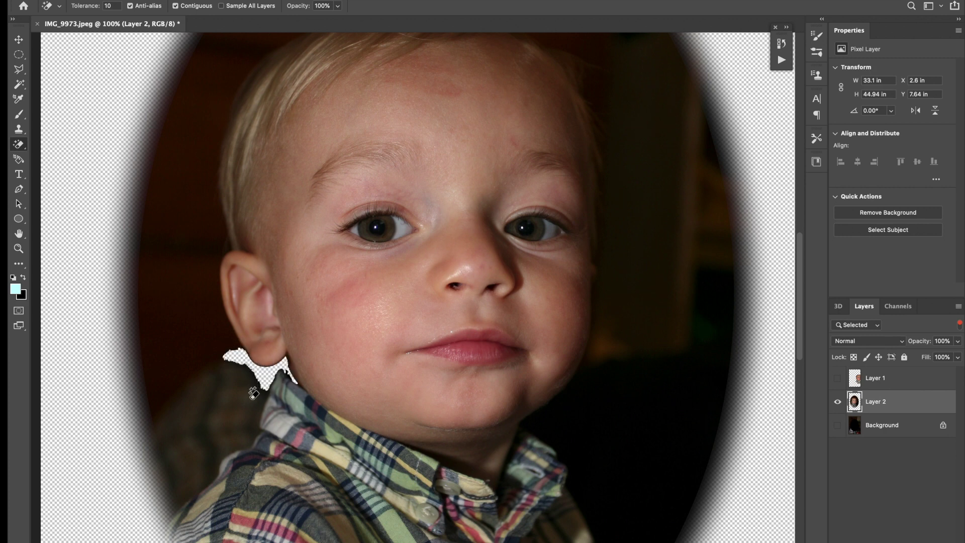
{"action": "left_click", "coordinate": [254, 399]}
{"action": "left_click", "coordinate": [210, 345]}
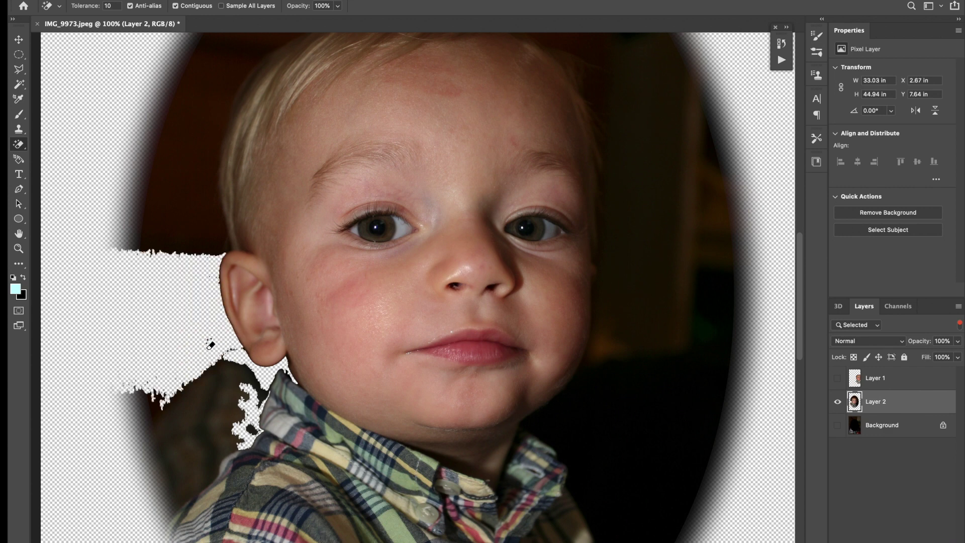
Step: Try erasing the background around the head with the Magic Eraser tolerance set to 20, and undo the erasures
{"action": "double_click", "coordinate": [114, 5]}
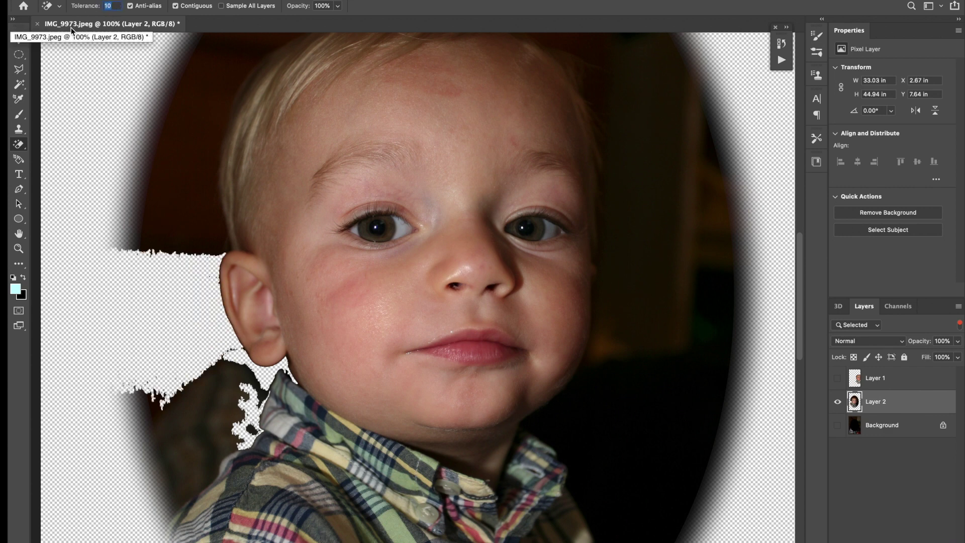
{"action": "type", "text": "20"}
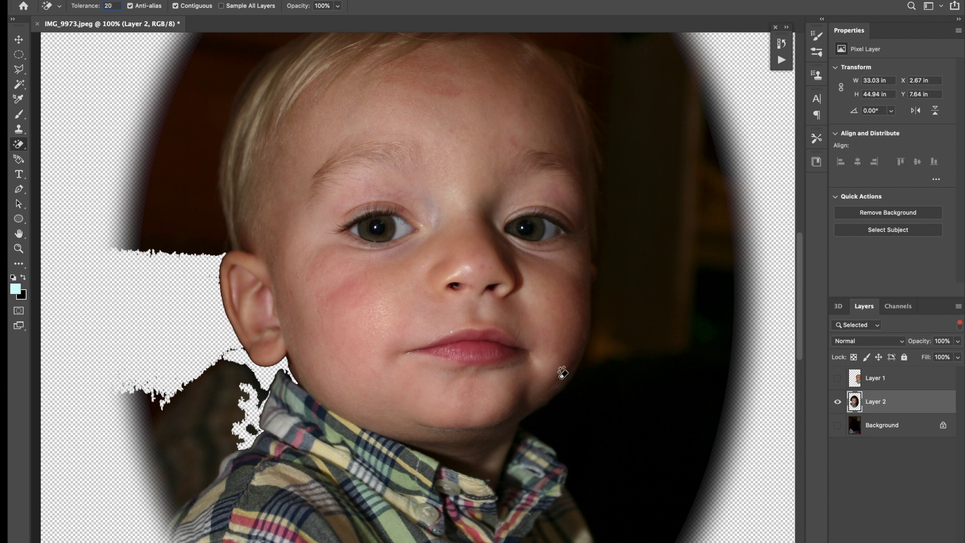
{"action": "left_click", "coordinate": [158, 193]}
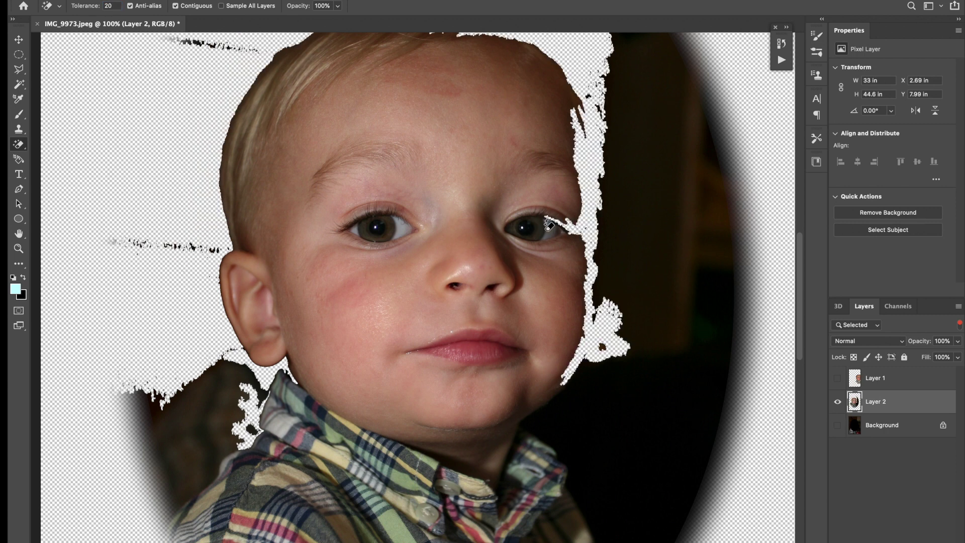
{"action": "scroll", "coordinate": [557, 232], "scroll_direction": "up", "scroll_amount": 8}
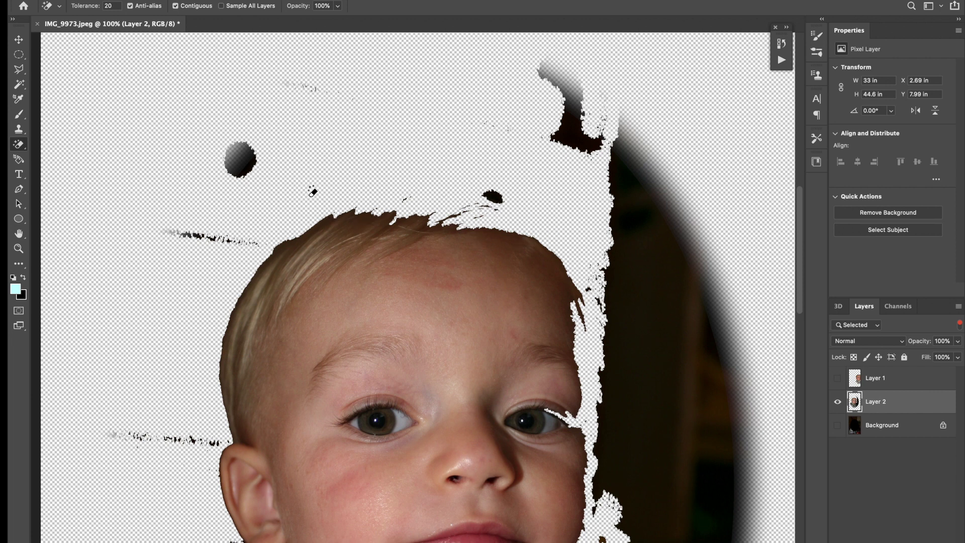
{"action": "key", "text": "super+z"}
{"action": "key", "text": "super+z"}
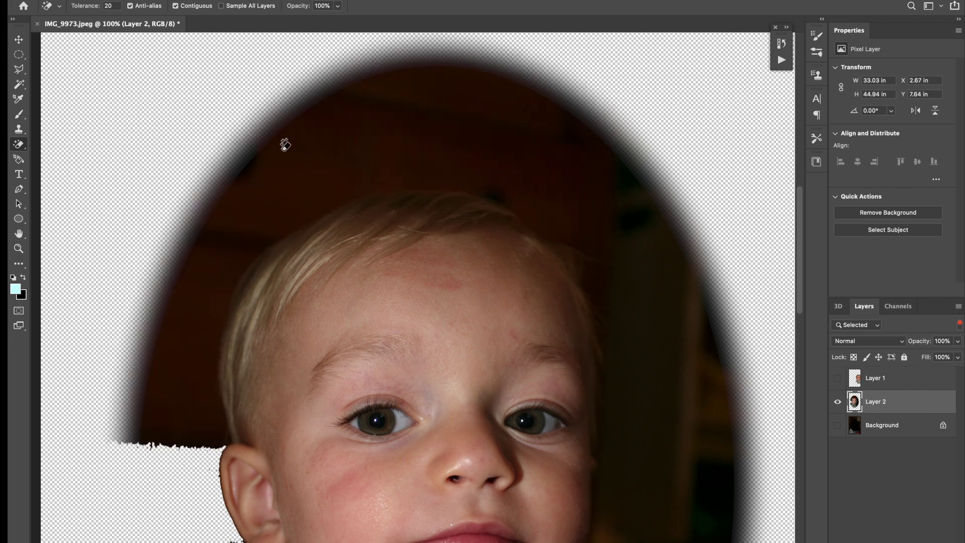
Step: Set the Magic Eraser tolerance to 10 and erase the background beside the hair, above the child's ear
{"action": "left_click", "coordinate": [118, 7]}
{"action": "type", "text": "10"}
{"action": "key", "text": "Tab"}
{"action": "left_click", "coordinate": [266, 180]}
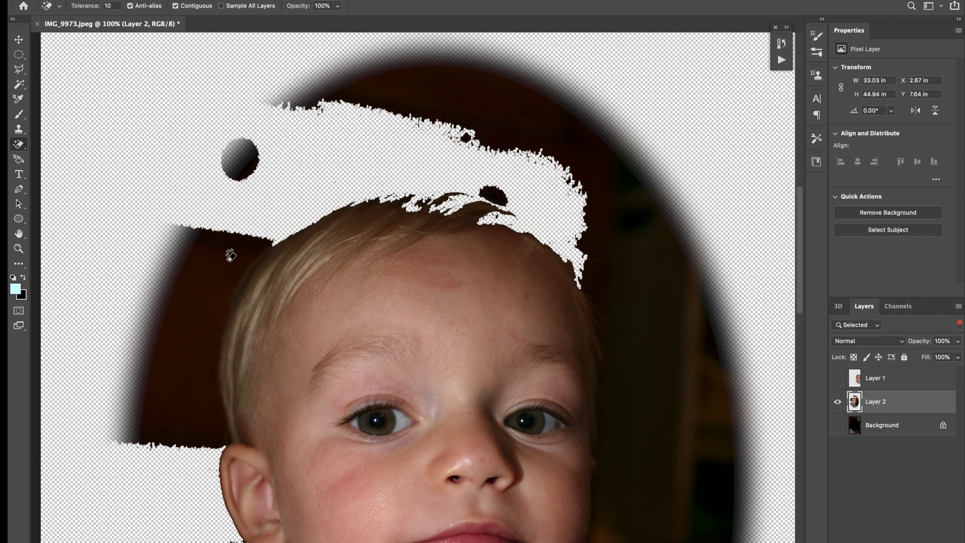
{"action": "key", "text": "ctrl+z"}
{"action": "left_click", "coordinate": [174, 382]}
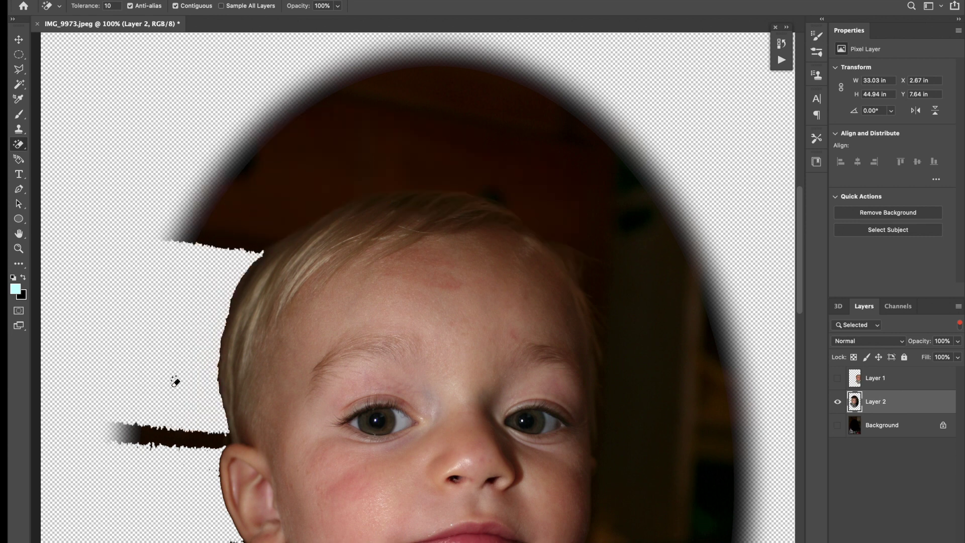
{"action": "left_click", "coordinate": [200, 433]}
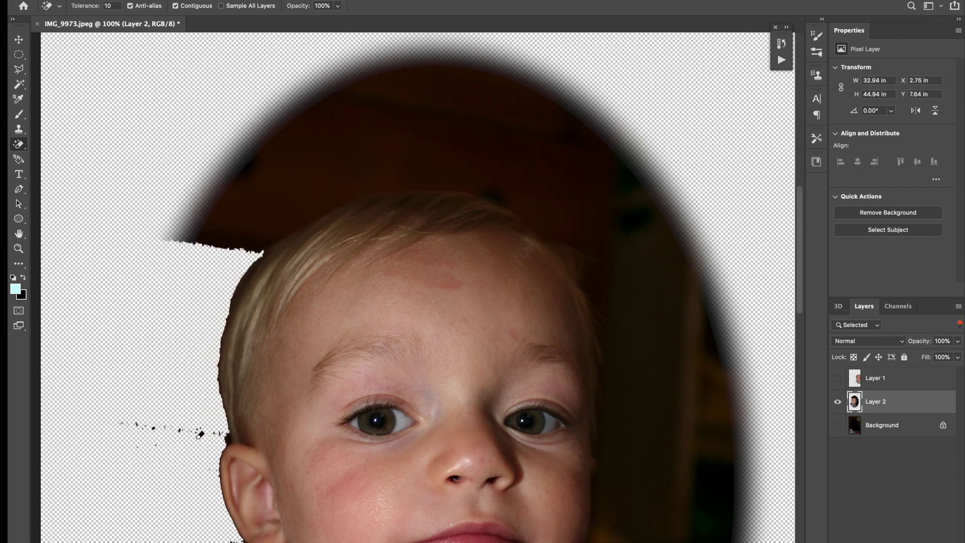
Step: Set the Magic Eraser tolerance to 6 and erase the brown background areas above and around the top of the hair
{"action": "left_click", "coordinate": [119, 6]}
{"action": "type", "text": "6"}
{"action": "left_click", "coordinate": [387, 139]}
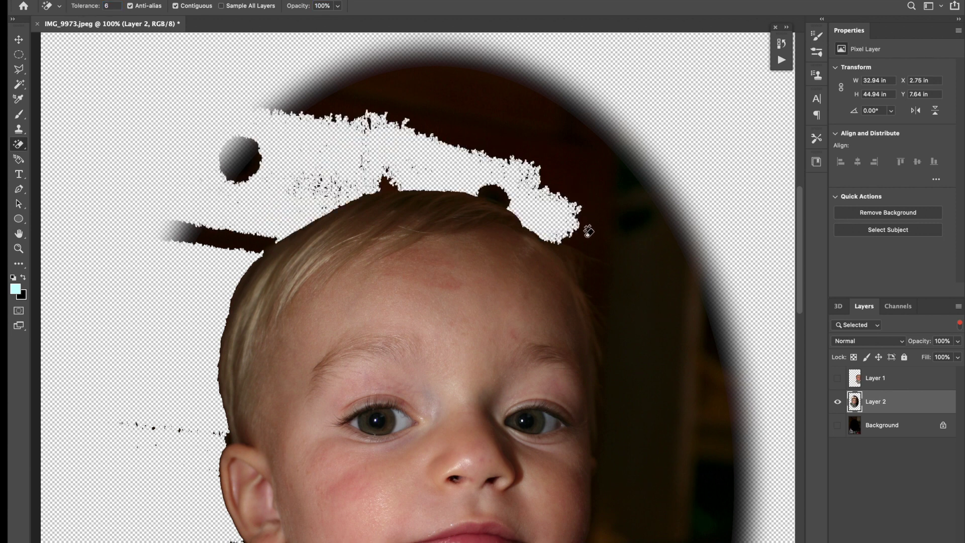
{"action": "left_click", "coordinate": [609, 244]}
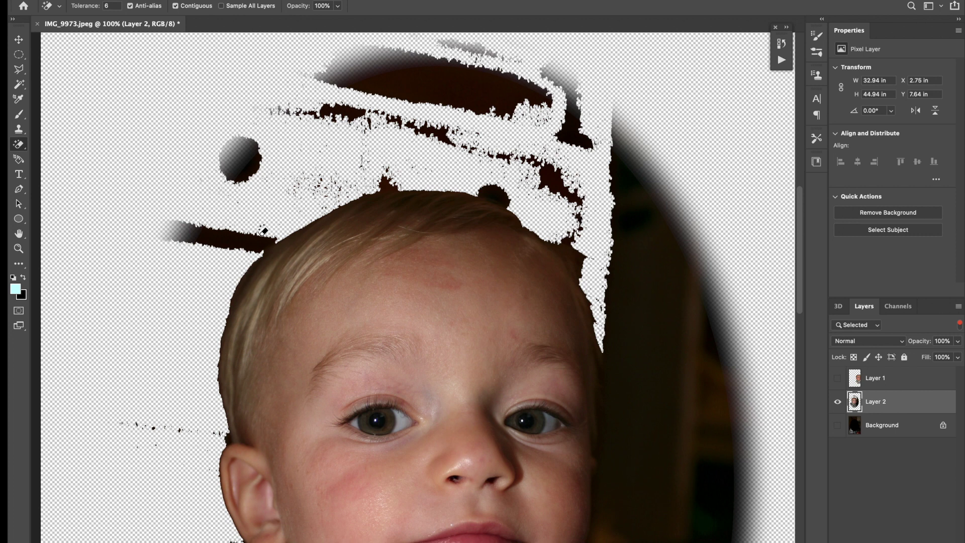
{"action": "left_click", "coordinate": [252, 243]}
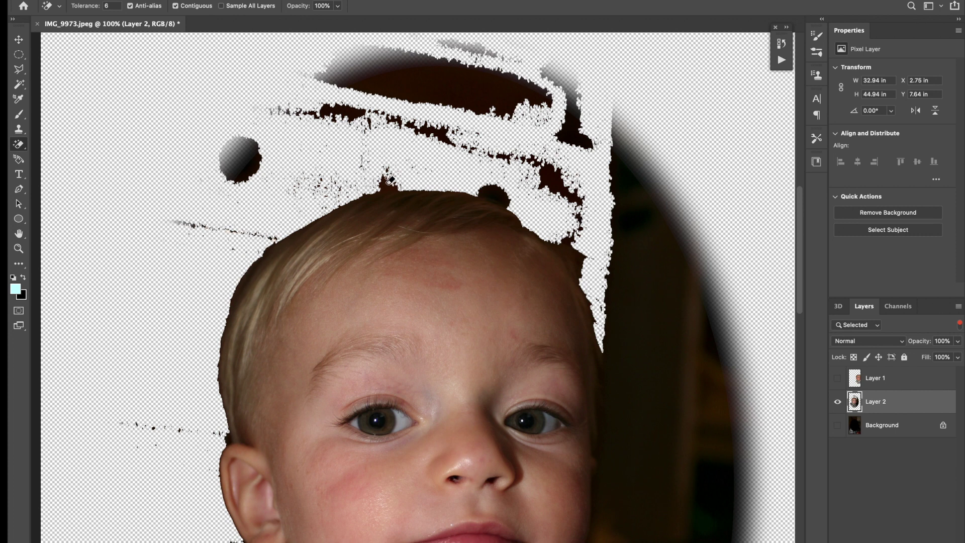
Step: Erase the dark background to the right of the child's face, neck and shoulder with the Magic Eraser
{"action": "scroll", "coordinate": [621, 284], "scroll_direction": "down", "scroll_amount": 3}
{"action": "left_click", "coordinate": [628, 291]}
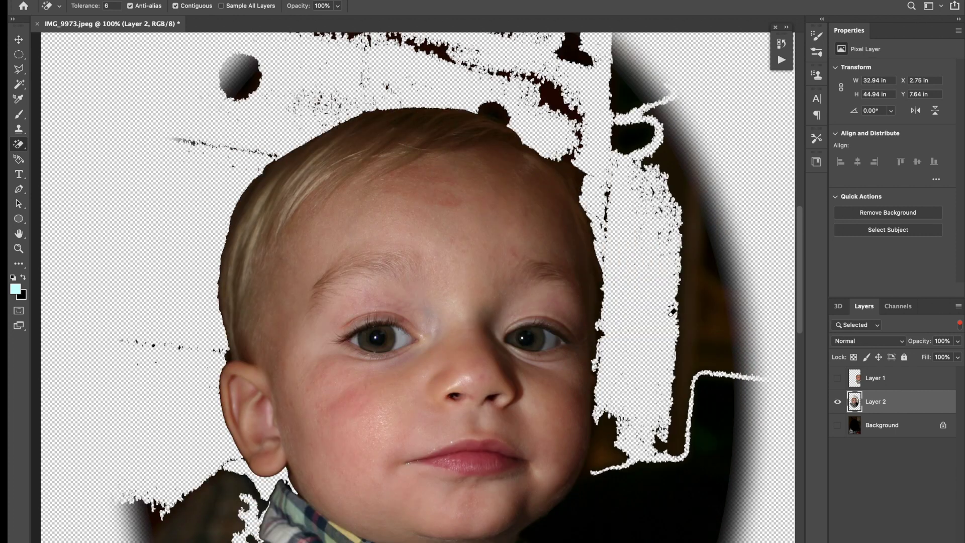
{"action": "scroll", "coordinate": [671, 405], "scroll_direction": "down", "scroll_amount": 15}
{"action": "scroll", "coordinate": [634, 320], "scroll_direction": "up", "scroll_amount": 5}
{"action": "left_click", "coordinate": [637, 215]}
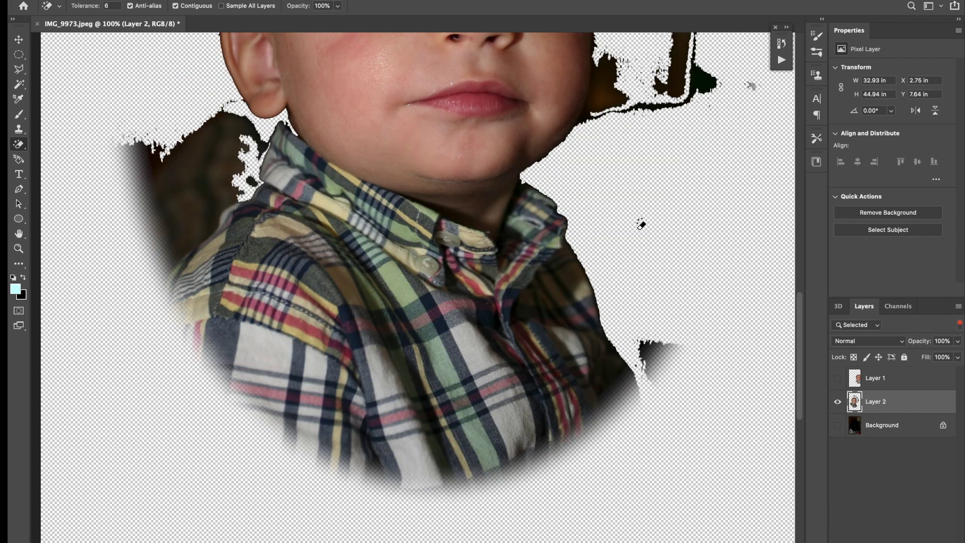
Step: Erase the dark remnant beside the shirt's lower edge and the brown patches next to the child's cheek with the Magic Eraser
{"action": "scroll", "coordinate": [648, 256], "scroll_direction": "up", "scroll_amount": 2}
{"action": "left_click", "coordinate": [649, 394]}
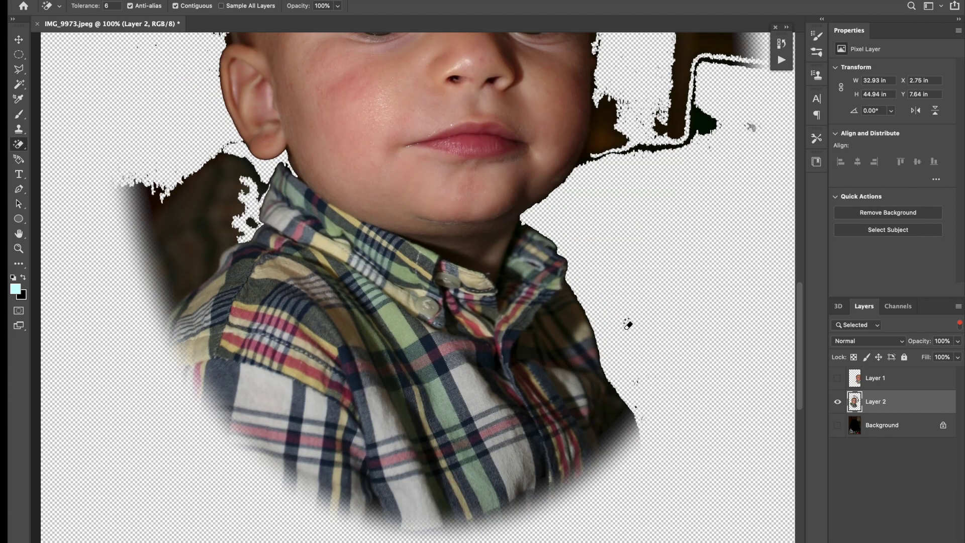
{"action": "scroll", "coordinate": [633, 332], "scroll_direction": "up", "scroll_amount": 2}
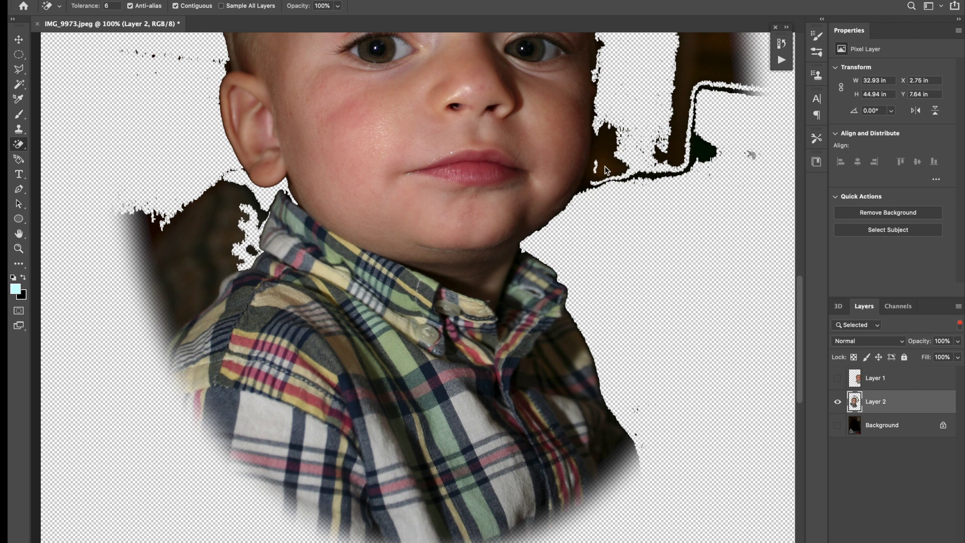
{"action": "left_click", "coordinate": [602, 150]}
{"action": "left_click", "coordinate": [589, 179]}
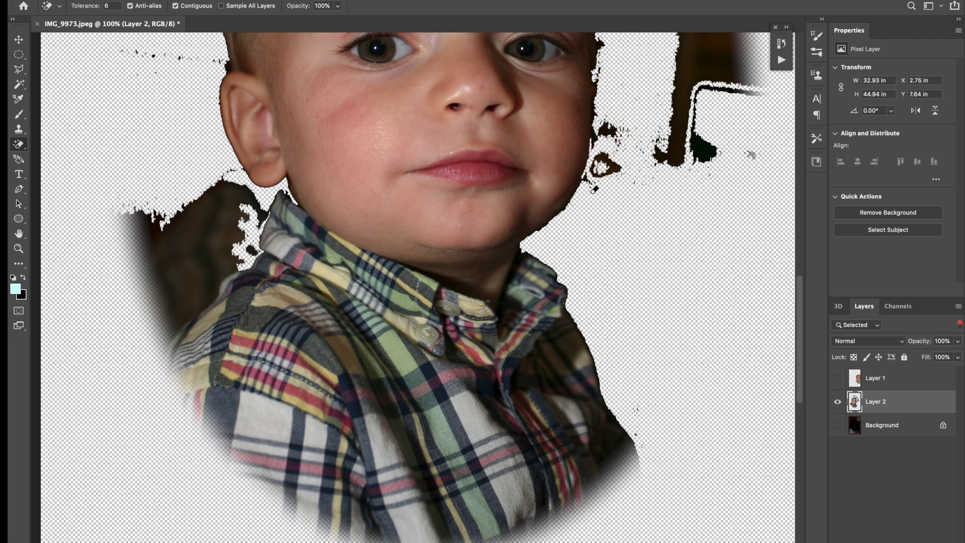
Step: Erase spots of the dark background behind the child's shoulder below the ear and more remnants beside the cheek
{"action": "left_click", "coordinate": [205, 252]}
{"action": "left_click", "coordinate": [190, 294]}
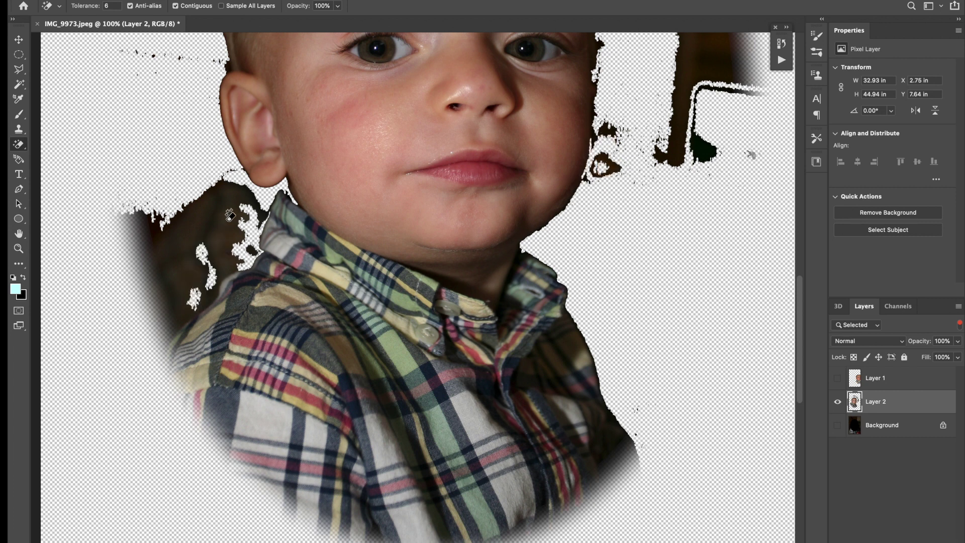
{"action": "scroll", "coordinate": [630, 217], "scroll_direction": "up", "scroll_amount": 4}
{"action": "left_click", "coordinate": [614, 186]}
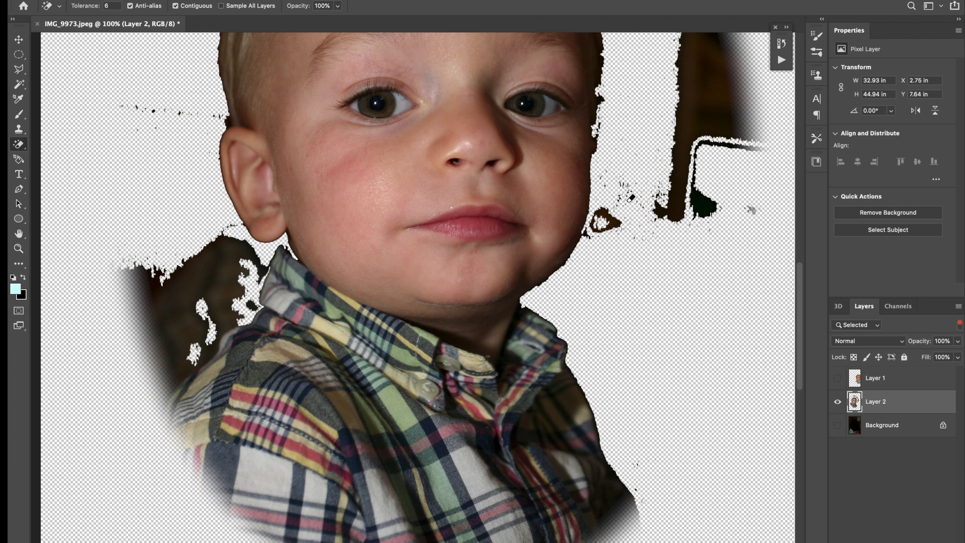
Step: Erase the dark background spot touching the top of the child's hair with the Magic Eraser
{"action": "scroll", "coordinate": [668, 206], "scroll_direction": "up", "scroll_amount": 3}
{"action": "scroll", "coordinate": [664, 206], "scroll_direction": "up", "scroll_amount": 3}
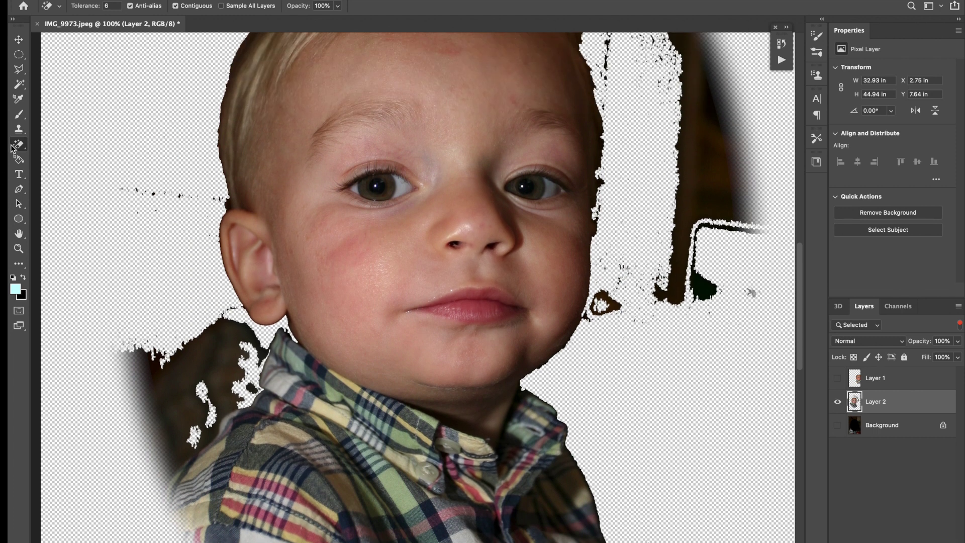
{"action": "scroll", "coordinate": [614, 304], "scroll_direction": "up", "scroll_amount": 20}
{"action": "left_click", "coordinate": [578, 305]}
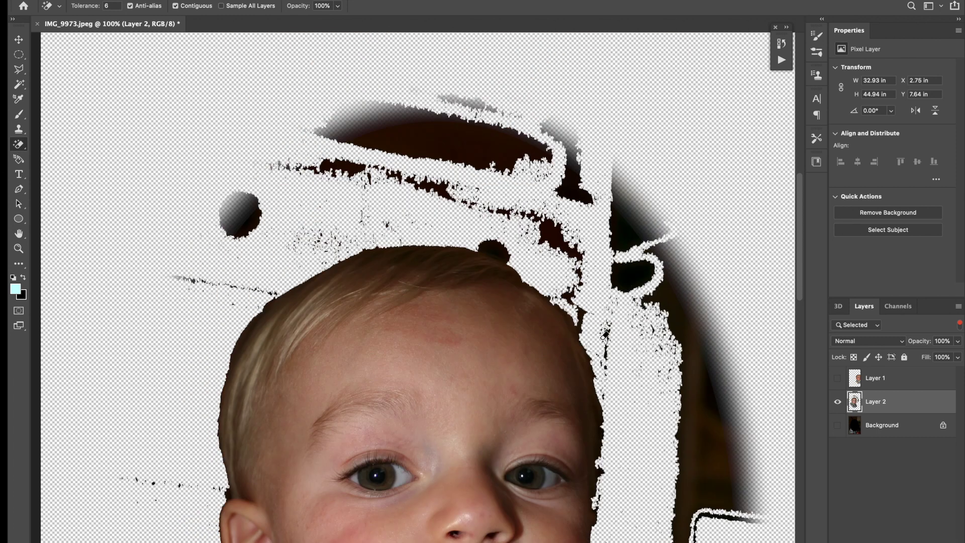
{"action": "left_click", "coordinate": [491, 248]}
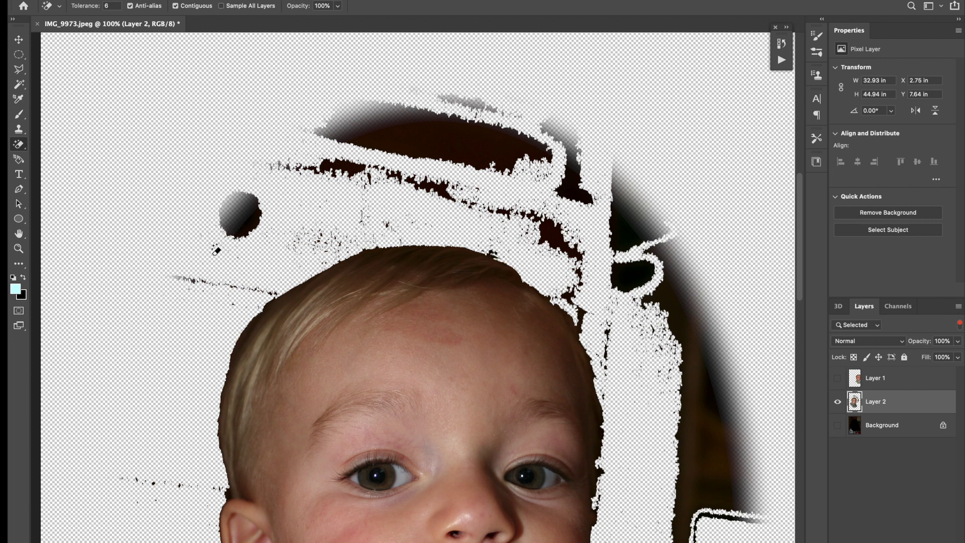
Step: Switch to the regular Eraser with a 100 px hard round brush and erase the background remnants along the top of the hair
{"action": "scroll", "coordinate": [224, 302], "scroll_direction": "down", "scroll_amount": 3}
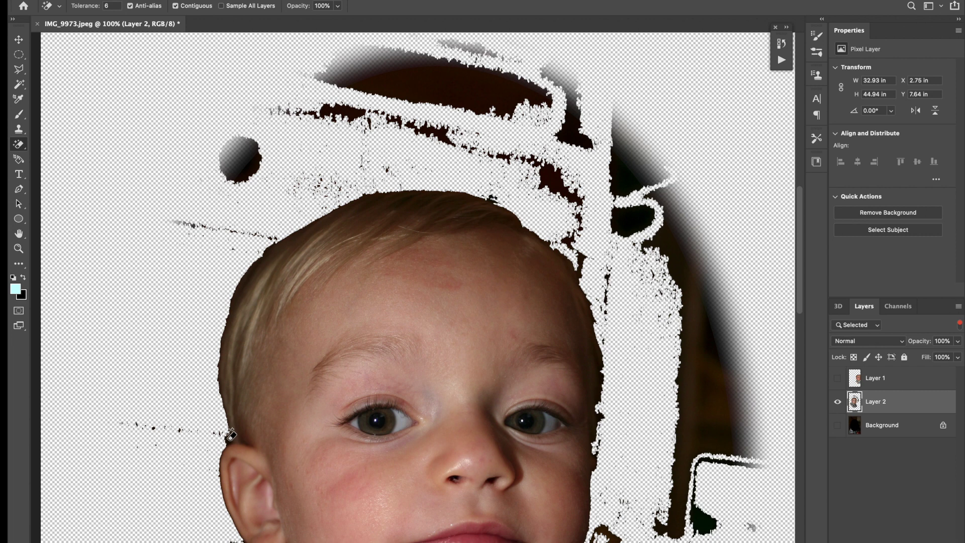
{"action": "right_click", "coordinate": [16, 146]}
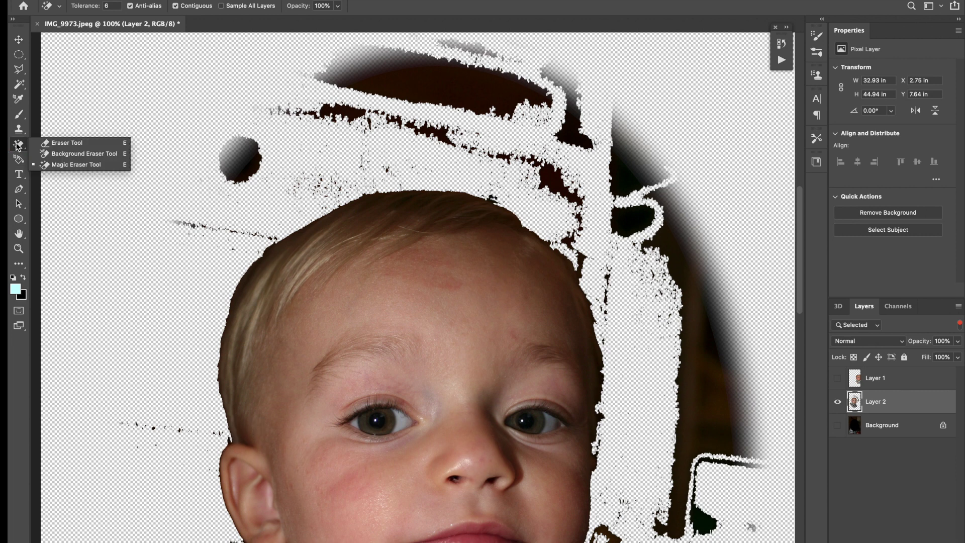
{"action": "left_click", "coordinate": [65, 142]}
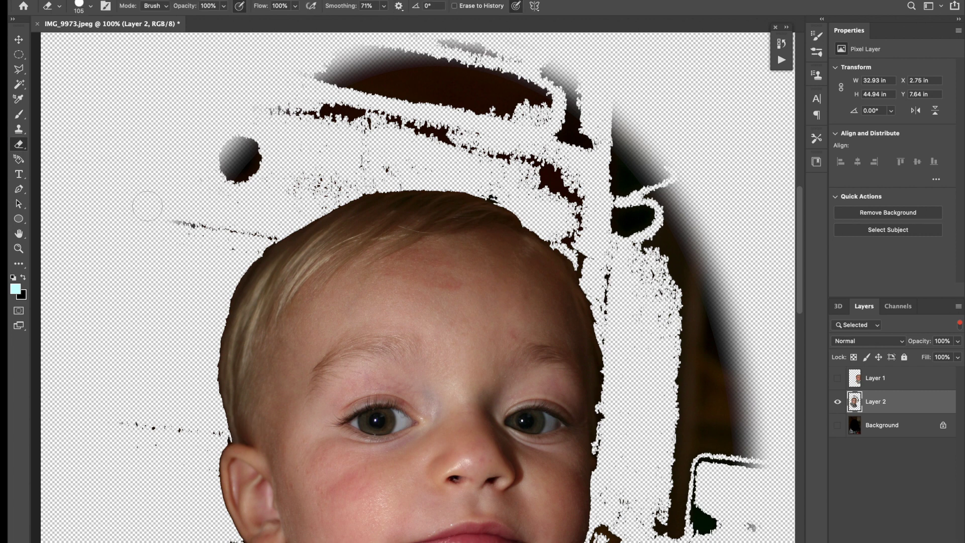
{"action": "right_click", "coordinate": [150, 164]}
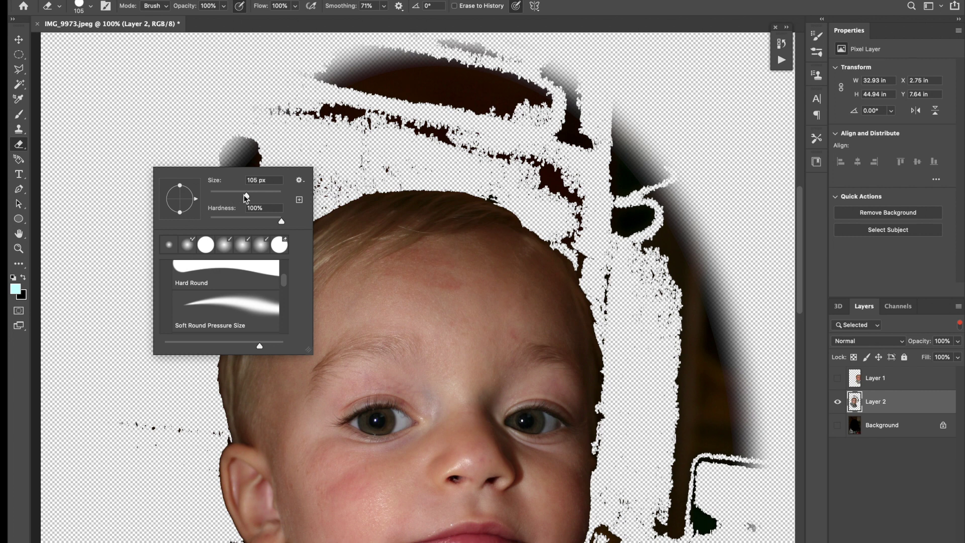
{"action": "left_click_drag", "start_coordinate": [246, 196], "coordinate": [245, 196]}
{"action": "left_click", "coordinate": [292, 146]}
{"action": "mouse_move", "coordinate": [259, 221]}
{"action": "left_mouse_down"}
{"action": "mouse_move", "coordinate": [250, 224]}
{"action": "mouse_move", "coordinate": [397, 173]}
{"action": "mouse_move", "coordinate": [446, 175]}
{"action": "mouse_move", "coordinate": [528, 206]}
{"action": "left_mouse_up"}
Step: Try erasing the background edge down the side of the face opposite the visible ear, and undo the stroke
{"action": "scroll", "coordinate": [352, 161], "scroll_direction": "down", "scroll_amount": 3}
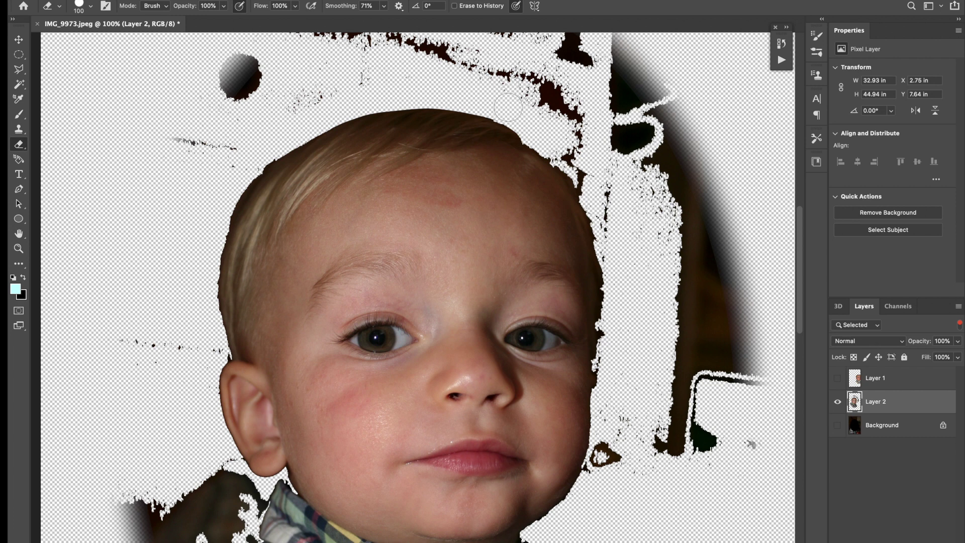
{"action": "mouse_move", "coordinate": [498, 103]}
{"action": "left_mouse_down"}
{"action": "mouse_move", "coordinate": [550, 145]}
{"action": "mouse_move", "coordinate": [534, 142]}
{"action": "mouse_move", "coordinate": [579, 164]}
{"action": "mouse_move", "coordinate": [593, 192]}
{"action": "mouse_move", "coordinate": [612, 256]}
{"action": "mouse_move", "coordinate": [614, 351]}
{"action": "mouse_move", "coordinate": [606, 379]}
{"action": "mouse_move", "coordinate": [613, 314]}
{"action": "mouse_move", "coordinate": [611, 428]}
{"action": "mouse_move", "coordinate": [597, 475]}
{"action": "mouse_move", "coordinate": [499, 484]}
{"action": "left_mouse_up"}
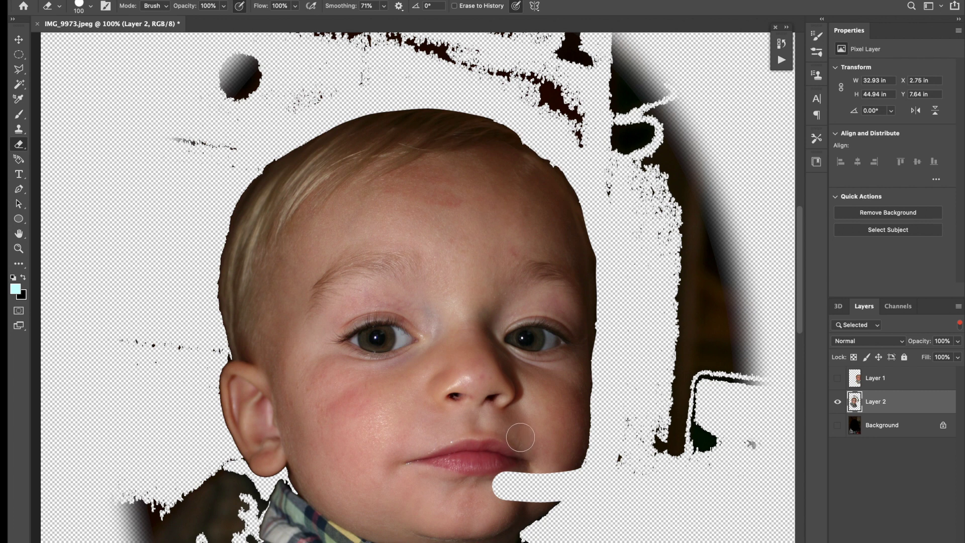
{"action": "key", "text": "ctrl+z"}
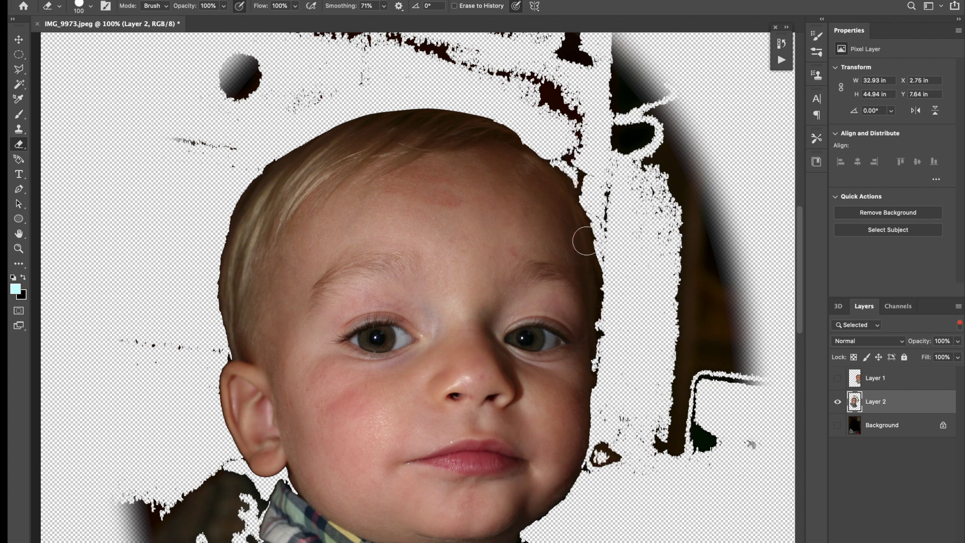
Step: Erase the dark edge along the temple, cheek and jaw, and clear the remaining background fragments around the portrait with a larger brush
{"action": "mouse_move", "coordinate": [557, 149]}
{"action": "left_mouse_down"}
{"action": "mouse_move", "coordinate": [607, 250]}
{"action": "mouse_move", "coordinate": [614, 329]}
{"action": "mouse_move", "coordinate": [626, 311]}
{"action": "mouse_move", "coordinate": [611, 324]}
{"action": "mouse_move", "coordinate": [605, 360]}
{"action": "mouse_move", "coordinate": [612, 317]}
{"action": "mouse_move", "coordinate": [608, 415]}
{"action": "mouse_move", "coordinate": [622, 406]}
{"action": "mouse_move", "coordinate": [622, 389]}
{"action": "mouse_move", "coordinate": [576, 476]}
{"action": "mouse_move", "coordinate": [543, 500]}
{"action": "left_mouse_up"}
{"action": "scroll", "coordinate": [601, 437], "scroll_direction": "down", "scroll_amount": 3}
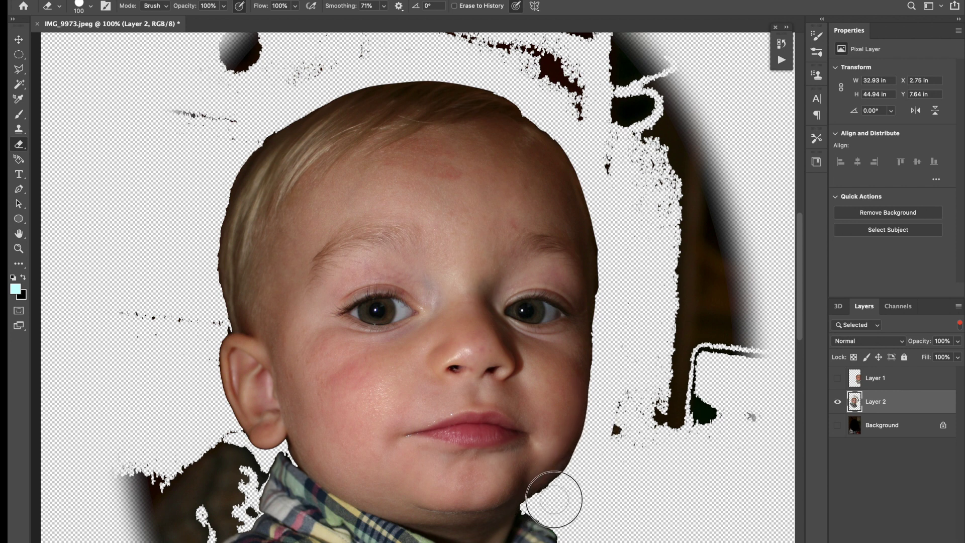
{"action": "left_click_drag", "start_coordinate": [629, 397], "coordinate": [610, 445]}
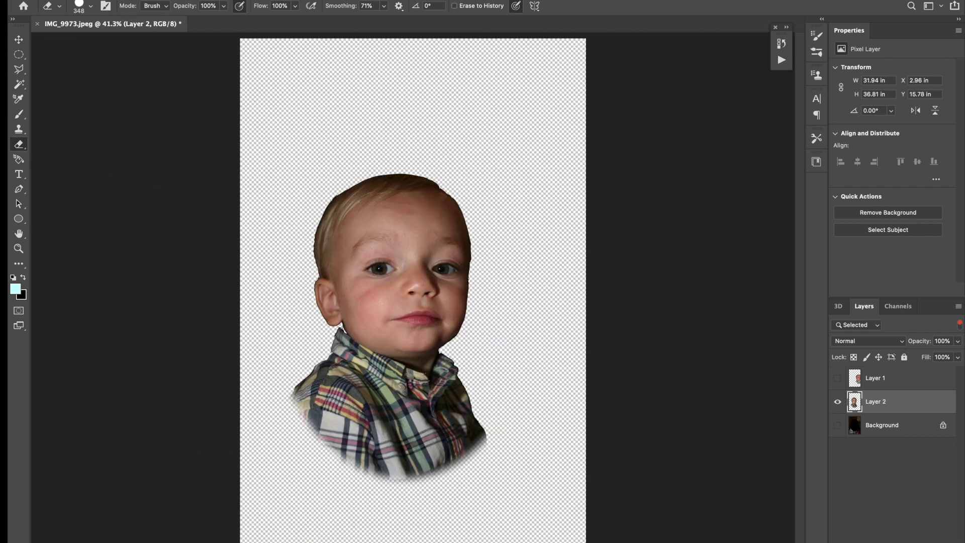
Step: Set the canvas size to 20 by 30 inches, accepting the clipping, and move the portrait so the head fits within the canvas
{"action": "left_click", "coordinate": [143, 1]}
{"action": "mouse_move", "coordinate": [144, 11]}
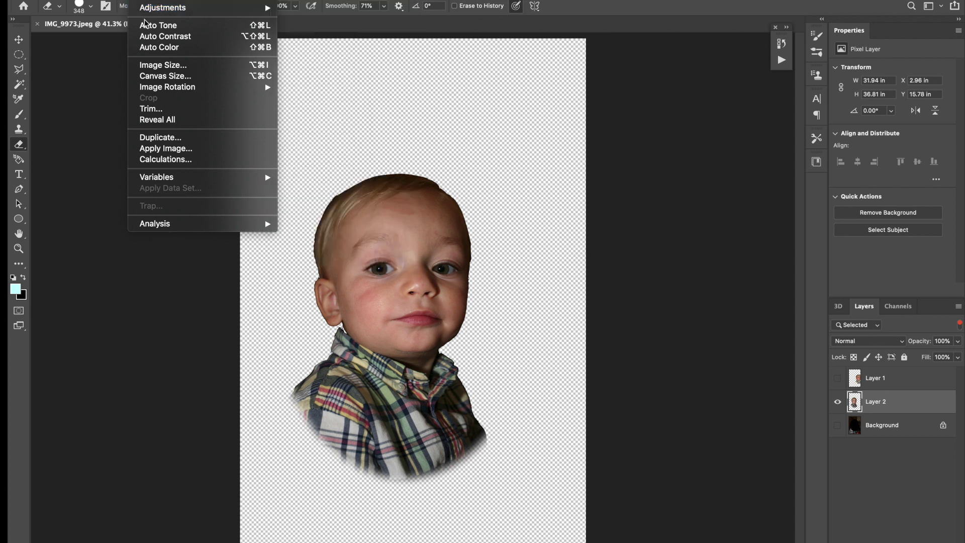
{"action": "left_click", "coordinate": [150, 76]}
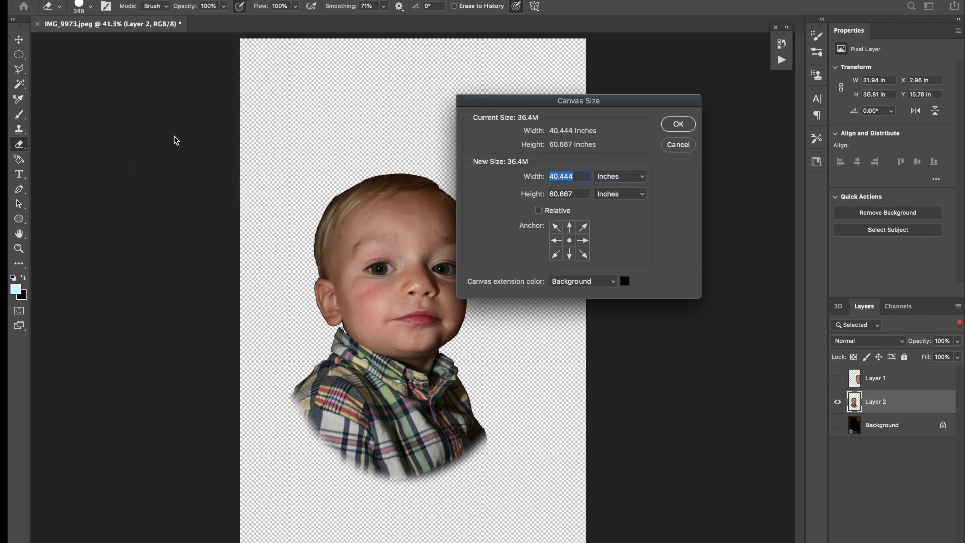
{"action": "left_click", "coordinate": [583, 176]}
{"action": "left_click_drag", "start_coordinate": [583, 176], "coordinate": [529, 176]}
{"action": "type", "text": "20"}
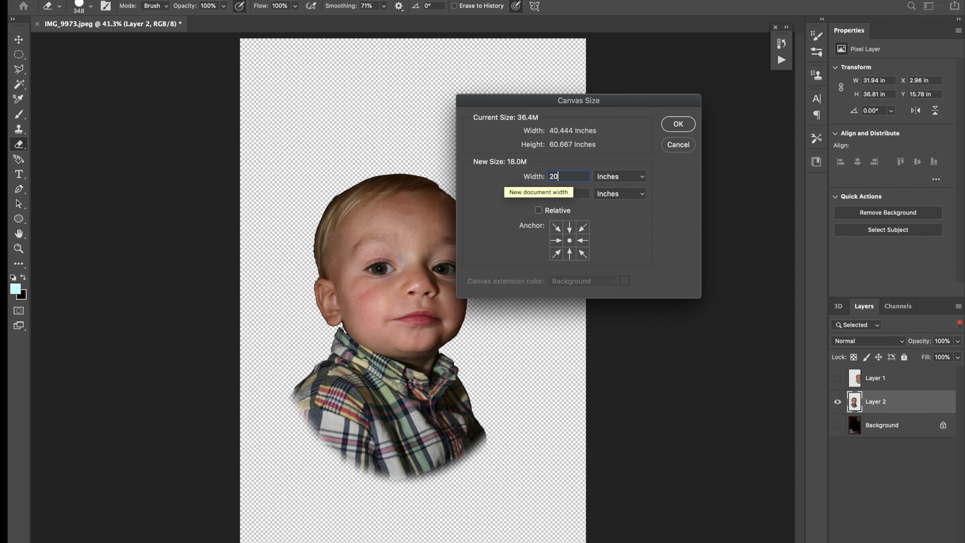
{"action": "key", "text": "Tab"}
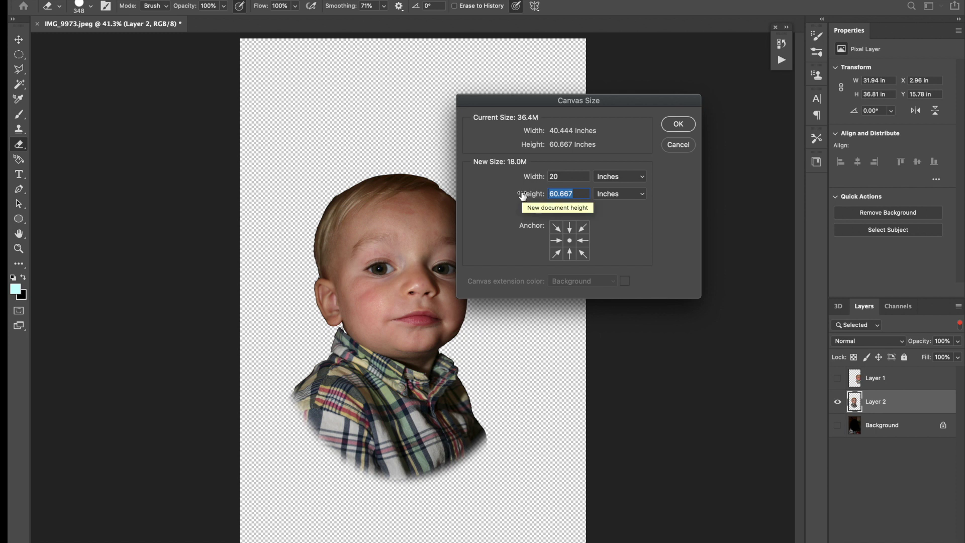
{"action": "type", "text": "30"}
{"action": "key", "text": "Return"}
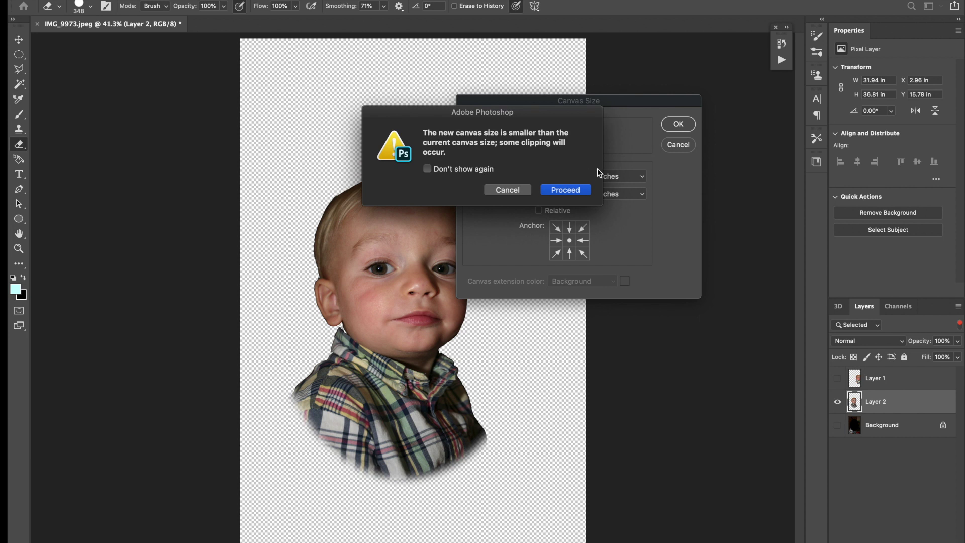
{"action": "left_click", "coordinate": [581, 190]}
{"action": "left_click", "coordinate": [18, 39]}
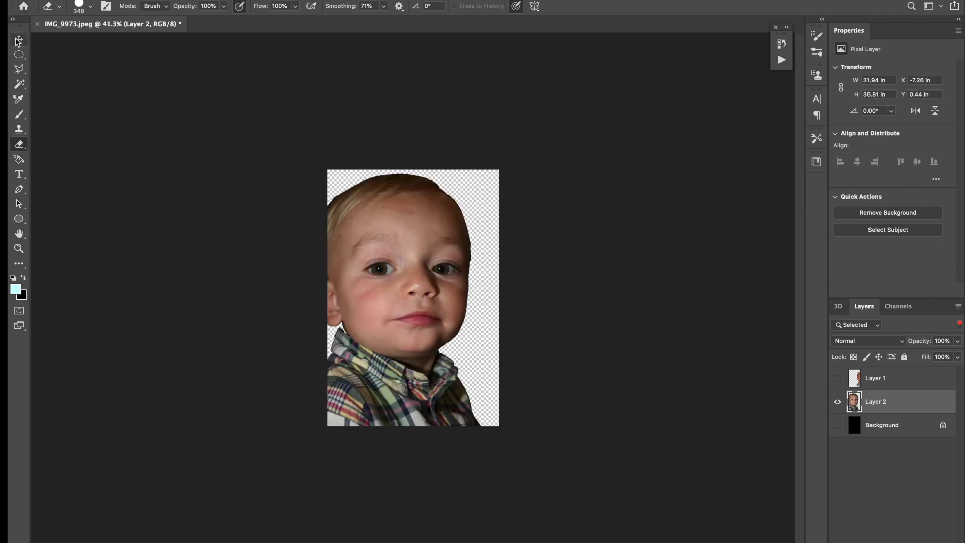
{"action": "left_click_drag", "start_coordinate": [372, 257], "coordinate": [394, 249]}
Step: Set the canvas height to 35 inches, move the portrait up to the canvas's top edge, and deselect the layer
{"action": "left_click", "coordinate": [138, 1]}
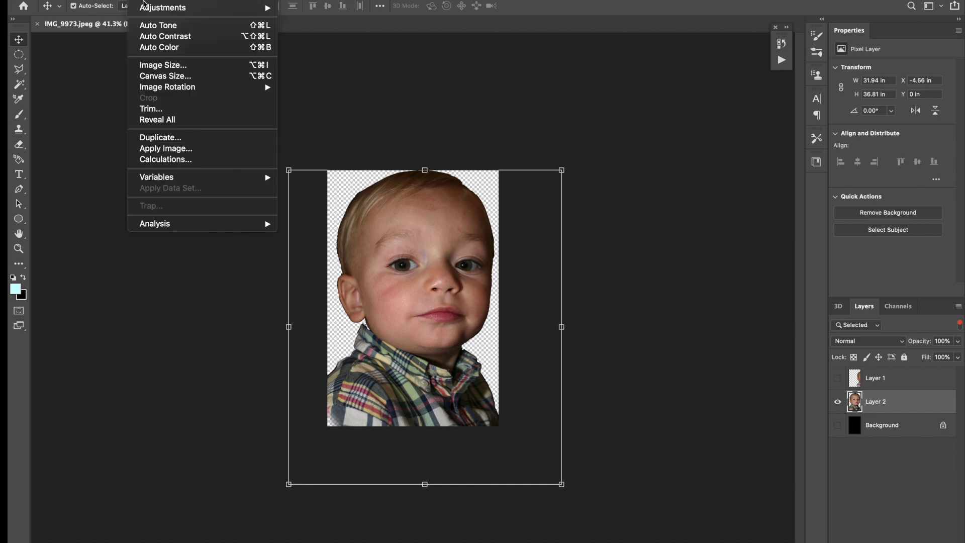
{"action": "left_click", "coordinate": [168, 77]}
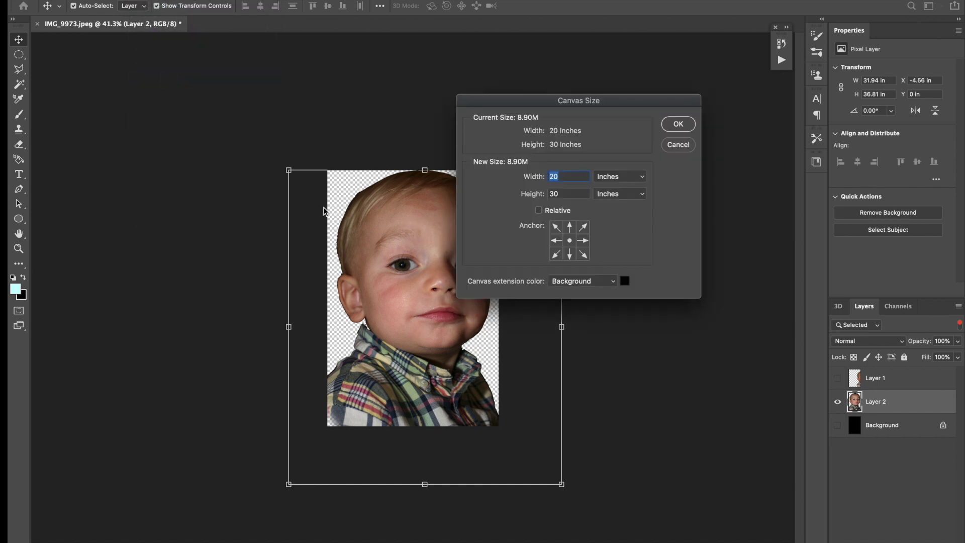
{"action": "left_click", "coordinate": [564, 193]}
{"action": "type", "text": "35"}
{"action": "key", "text": "Return"}
{"action": "left_click_drag", "start_coordinate": [433, 308], "coordinate": [428, 286]}
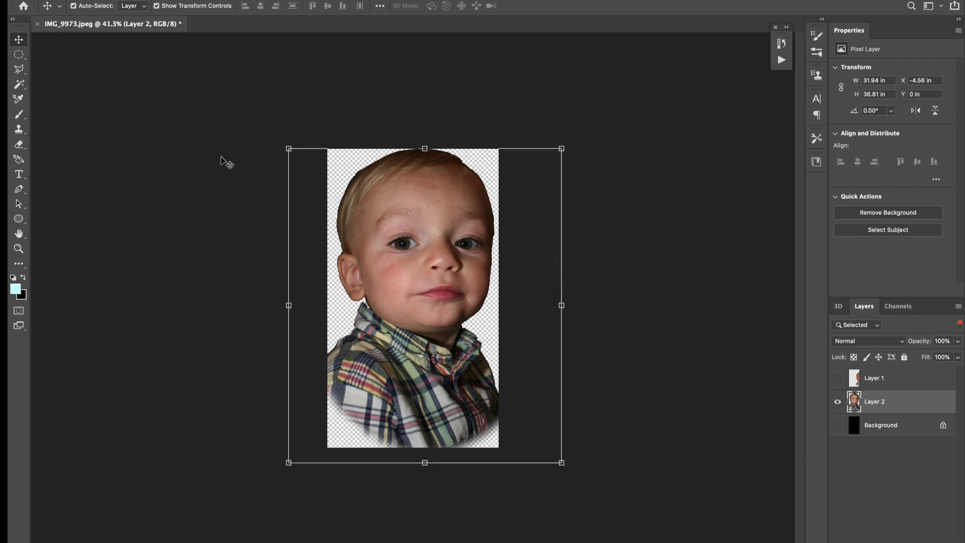
{"action": "left_click", "coordinate": [320, 130]}
Step: Review the document's pixel dimensions and resolution in the Image Size settings
{"action": "left_click", "coordinate": [148, 2]}
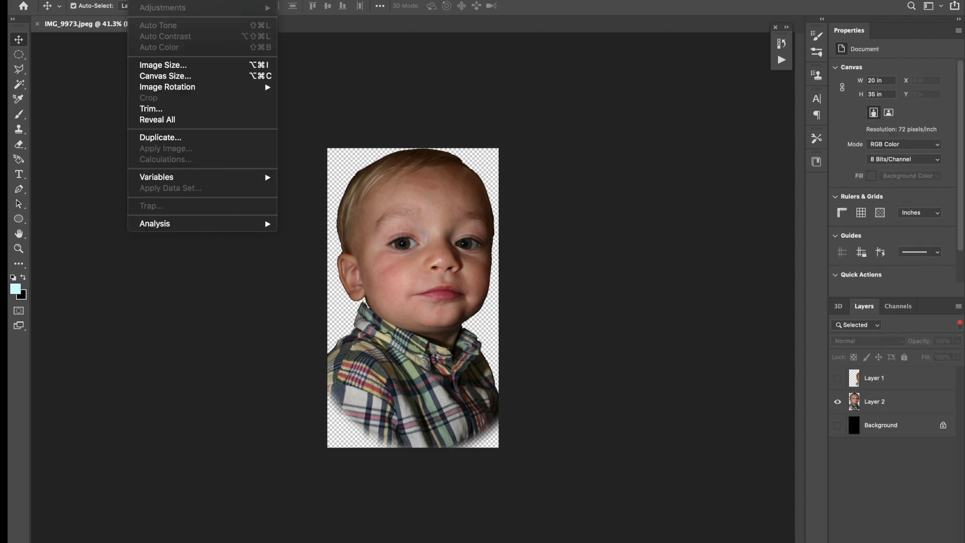
{"action": "left_click", "coordinate": [153, 67]}
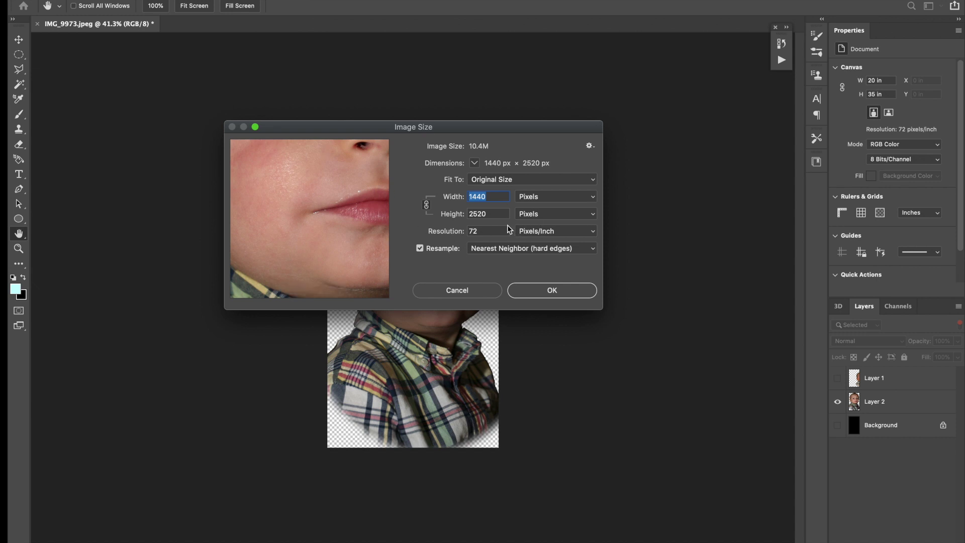
{"action": "left_click", "coordinate": [490, 214]}
{"action": "double_click", "coordinate": [491, 214]}
{"action": "left_click", "coordinate": [536, 292]}
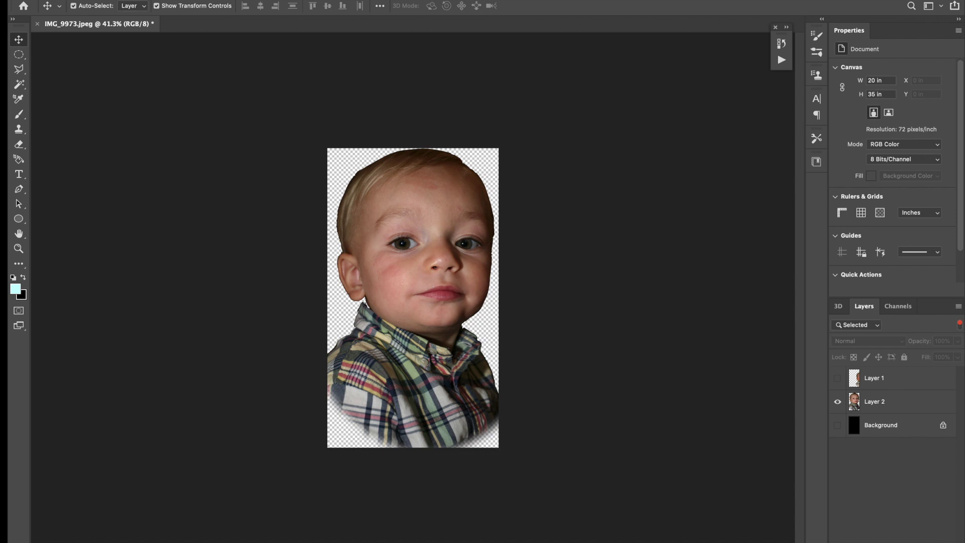
{"action": "left_click", "coordinate": [178, 1]}
{"action": "mouse_move", "coordinate": [138, 1]}
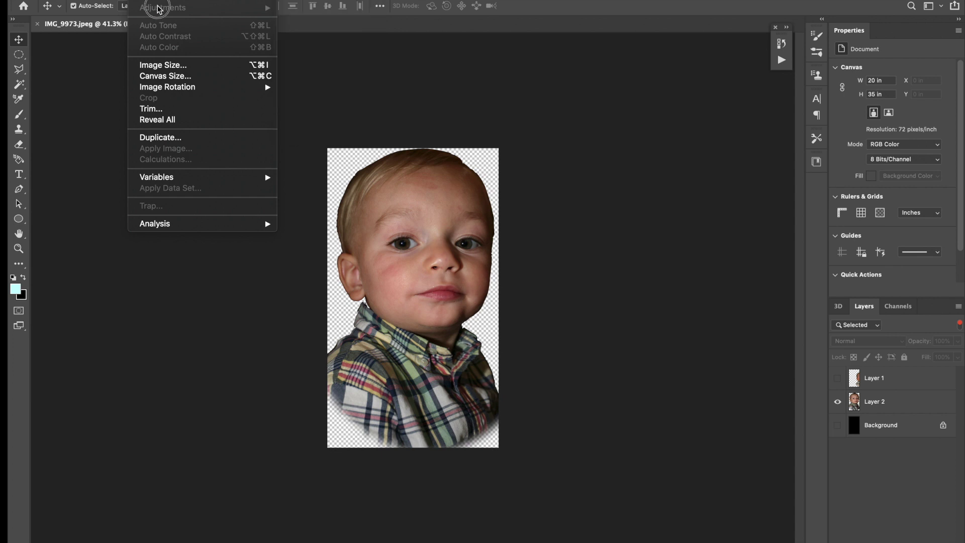
{"action": "left_click", "coordinate": [448, 271]}
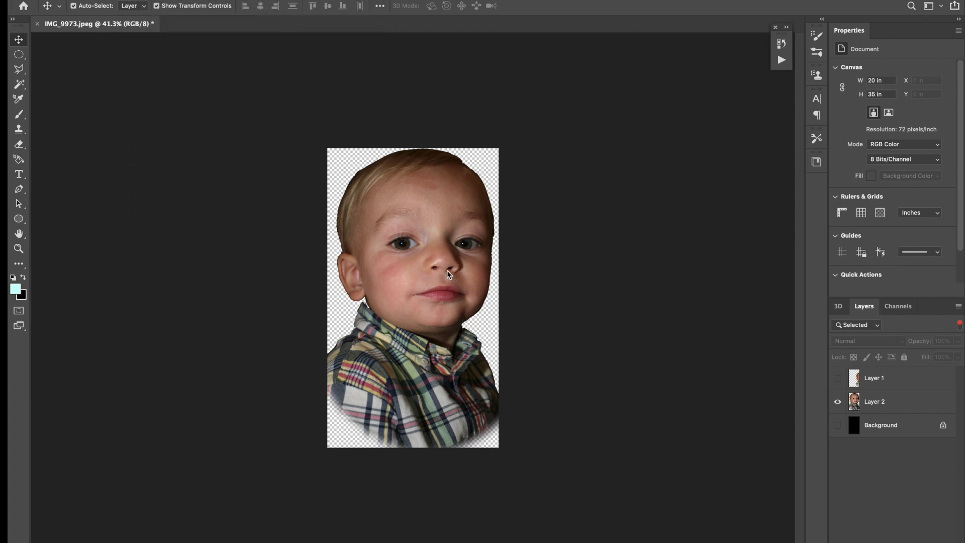
Step: Open Shadows/Highlights for Layer 2 and set the shadows to 79% amount, 62% tone and 56 px radius
{"action": "left_click", "coordinate": [883, 402]}
{"action": "left_click", "coordinate": [171, 0]}
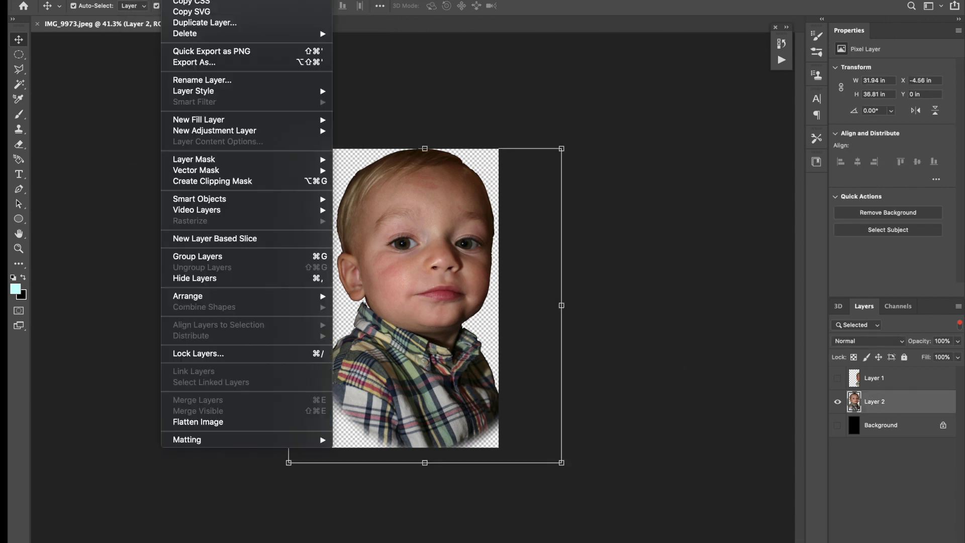
{"action": "mouse_move", "coordinate": [172, 9]}
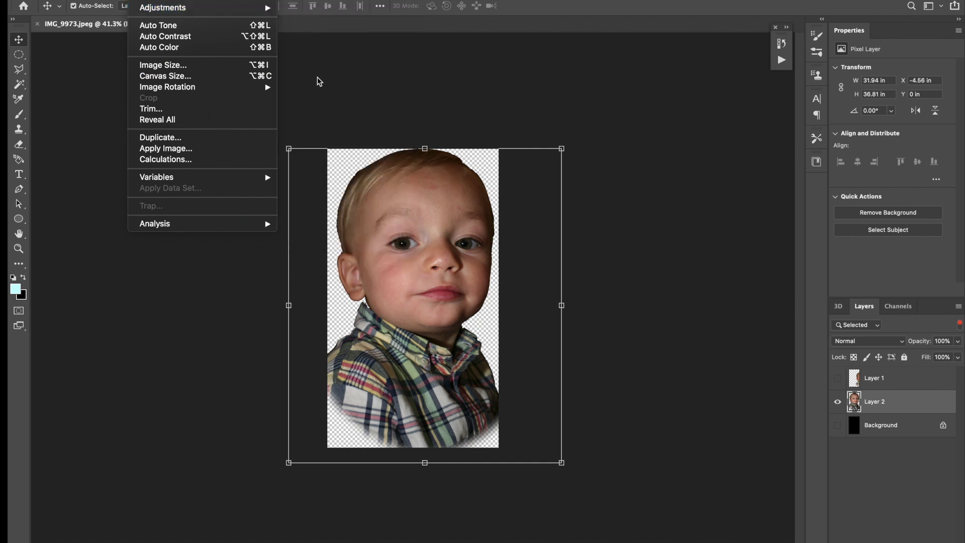
{"action": "mouse_move", "coordinate": [257, 7]}
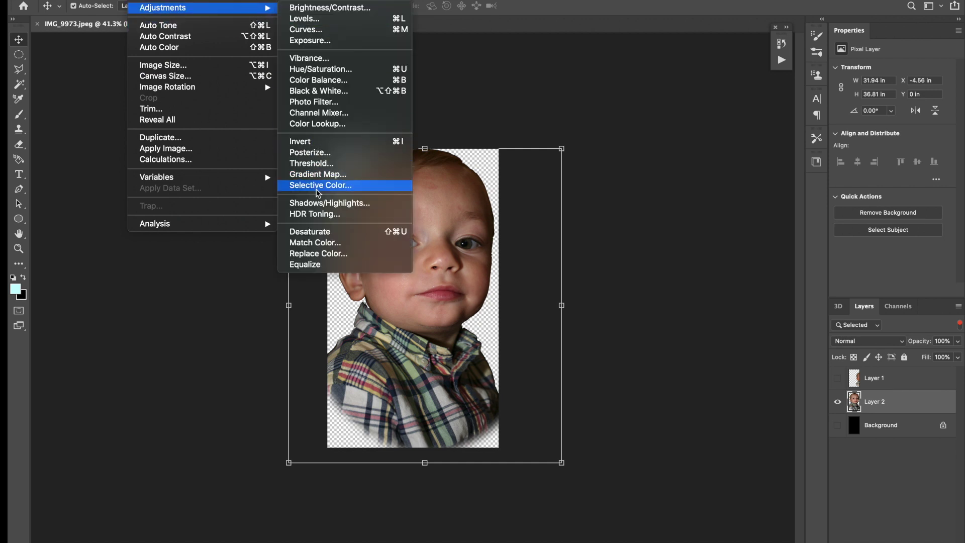
{"action": "left_click", "coordinate": [318, 202]}
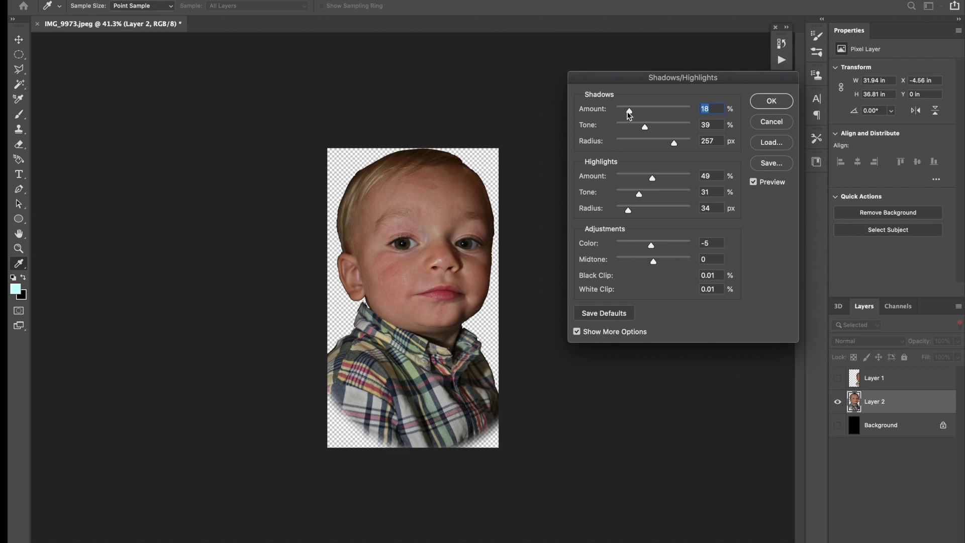
{"action": "left_click_drag", "start_coordinate": [629, 112], "coordinate": [658, 129]}
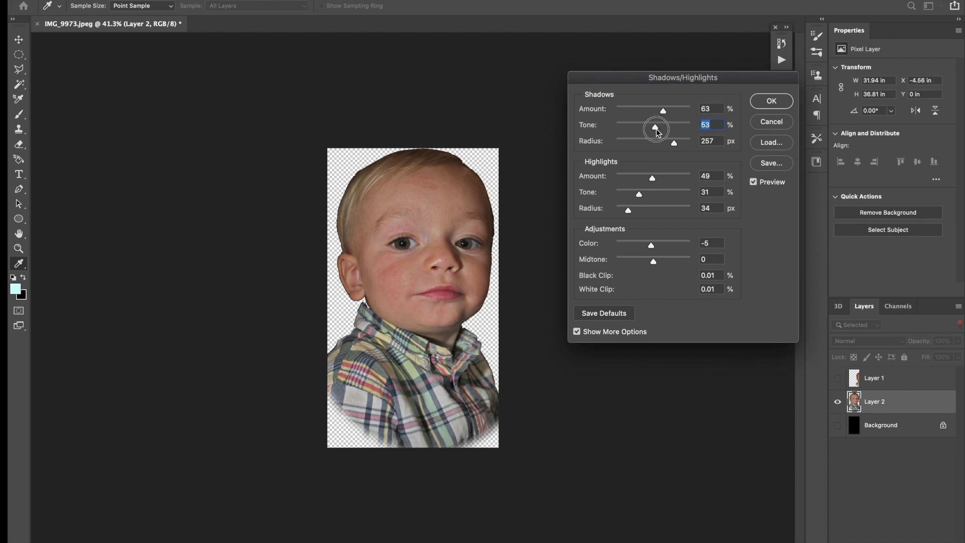
{"action": "left_click_drag", "start_coordinate": [652, 178], "coordinate": [630, 179]}
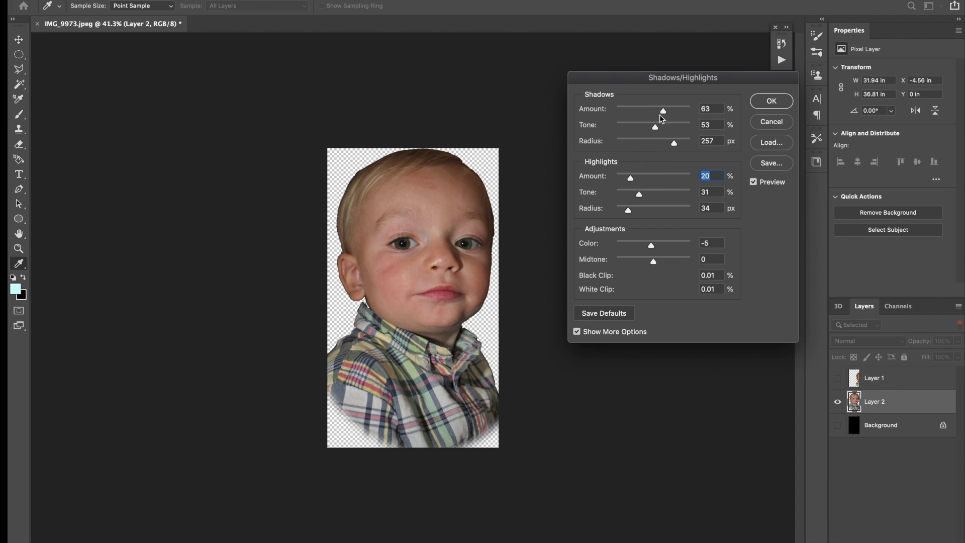
{"action": "left_click_drag", "start_coordinate": [663, 111], "coordinate": [668, 110]}
{"action": "left_click_drag", "start_coordinate": [672, 145], "coordinate": [624, 146]}
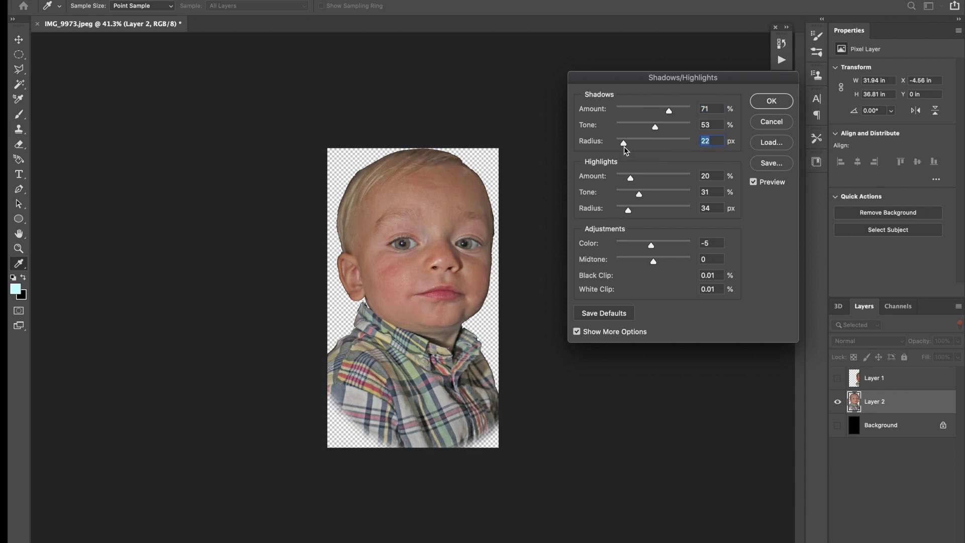
{"action": "left_click_drag", "start_coordinate": [624, 144], "coordinate": [679, 117]}
{"action": "left_click", "coordinate": [679, 116]}
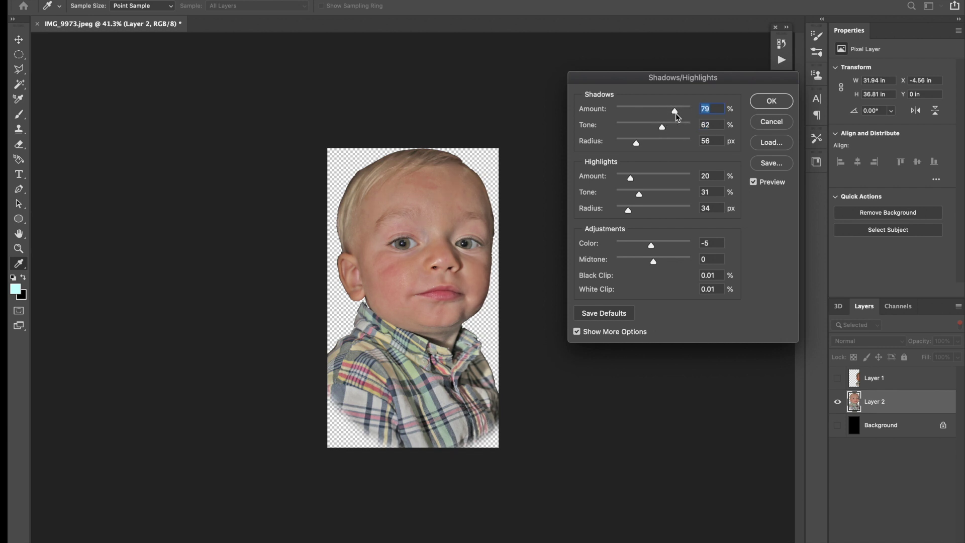
Step: Set the highlights to 79% amount, 27% tone and 85 px radius, and apply the Shadows/Highlights adjustment
{"action": "left_click_drag", "start_coordinate": [631, 179], "coordinate": [648, 214]}
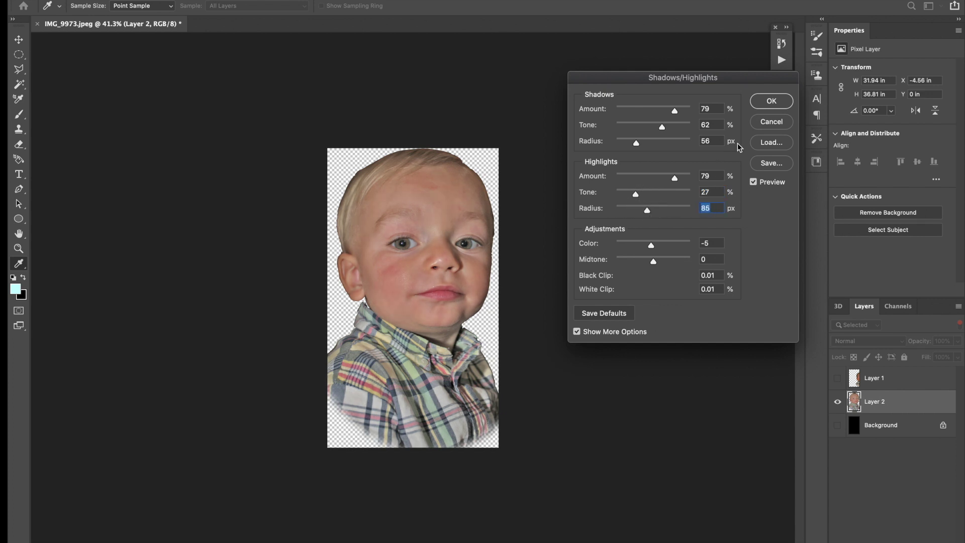
{"action": "left_click", "coordinate": [772, 103]}
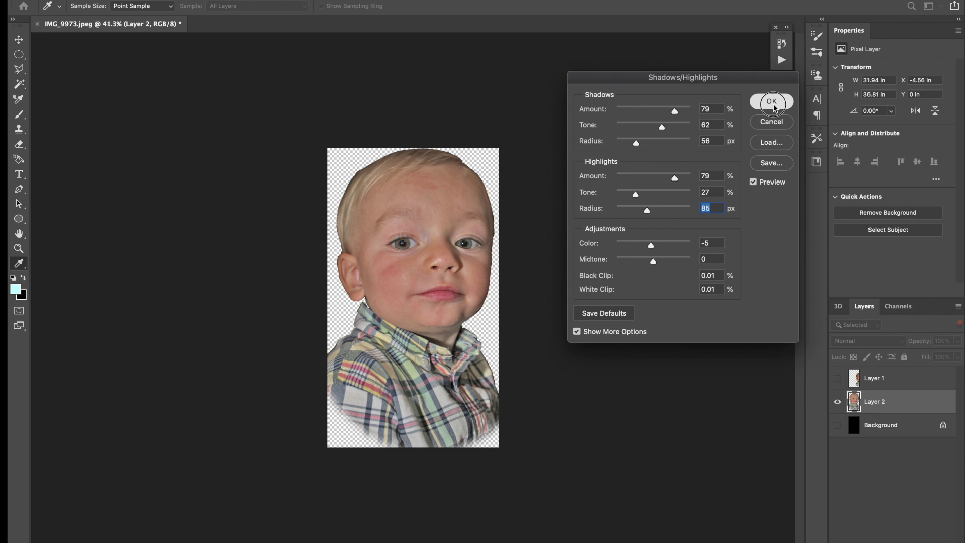
{"action": "key", "text": "v"}
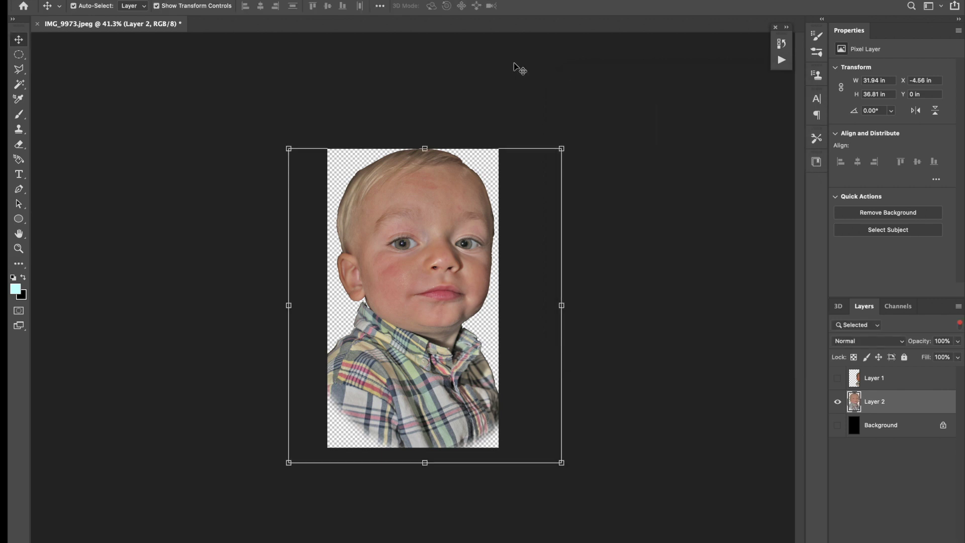
Step: Apply a Brightness/Contrast adjustment to the portrait with the contrast set to 72
{"action": "left_click", "coordinate": [148, 1]}
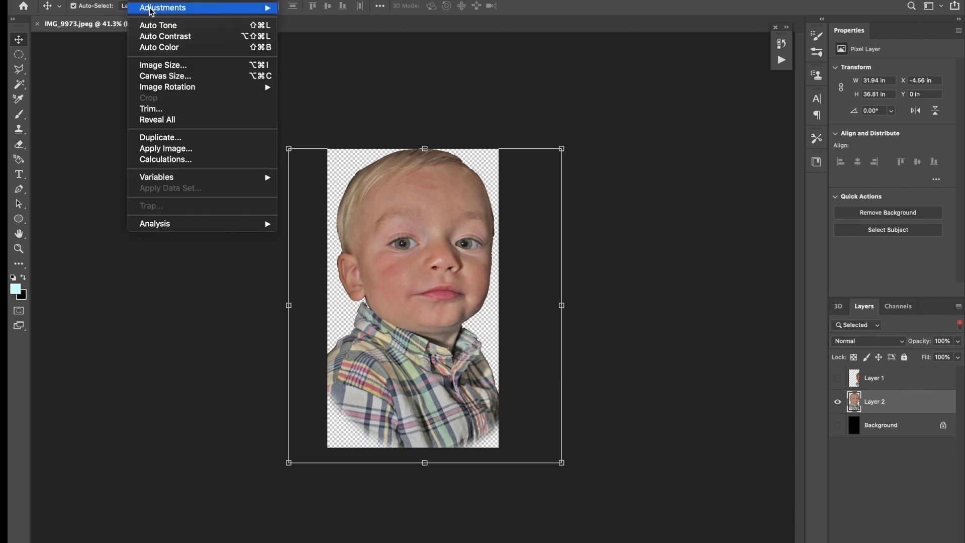
{"action": "mouse_move", "coordinate": [265, 11]}
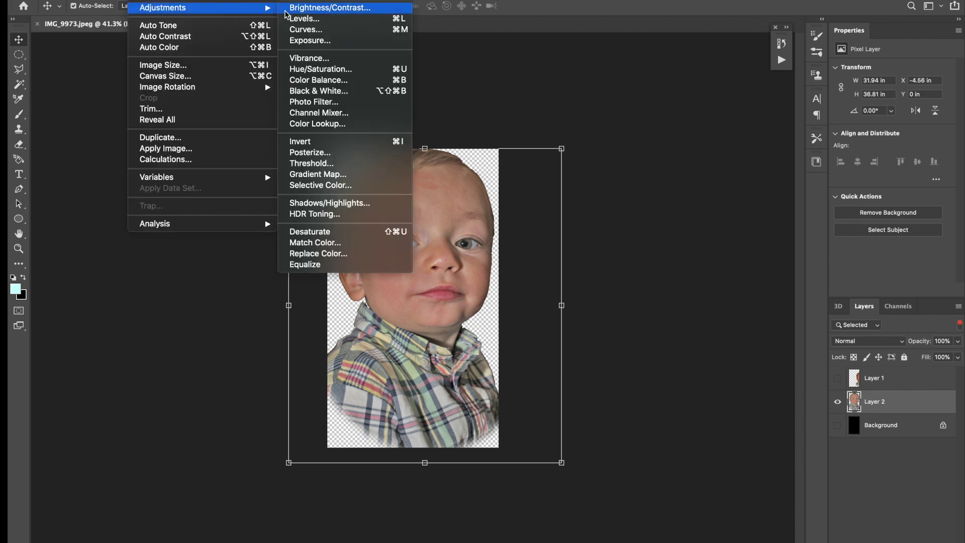
{"action": "left_click", "coordinate": [312, 13]}
{"action": "left_click_drag", "start_coordinate": [529, 130], "coordinate": [535, 131]}
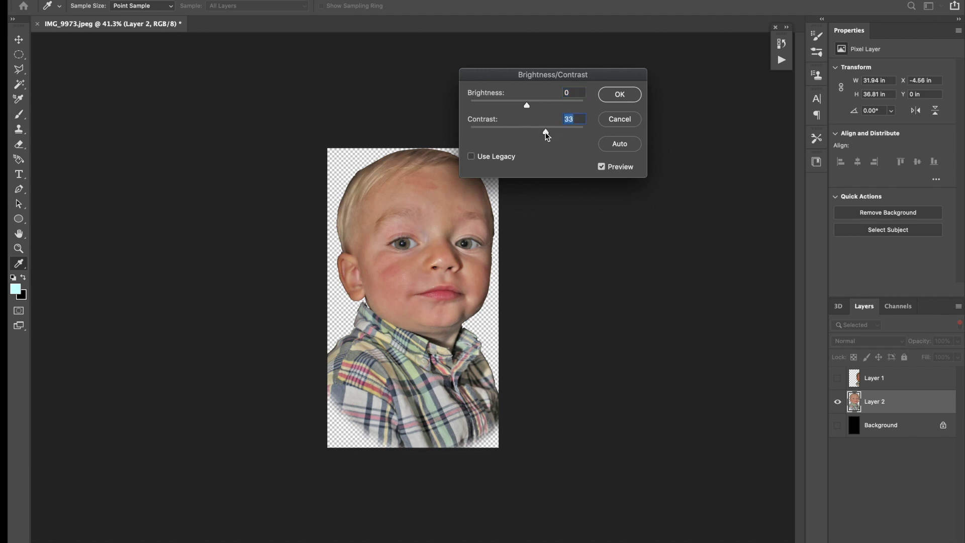
{"action": "left_click_drag", "start_coordinate": [547, 137], "coordinate": [568, 137]}
{"action": "left_click", "coordinate": [620, 95]}
{"action": "key", "text": "v"}
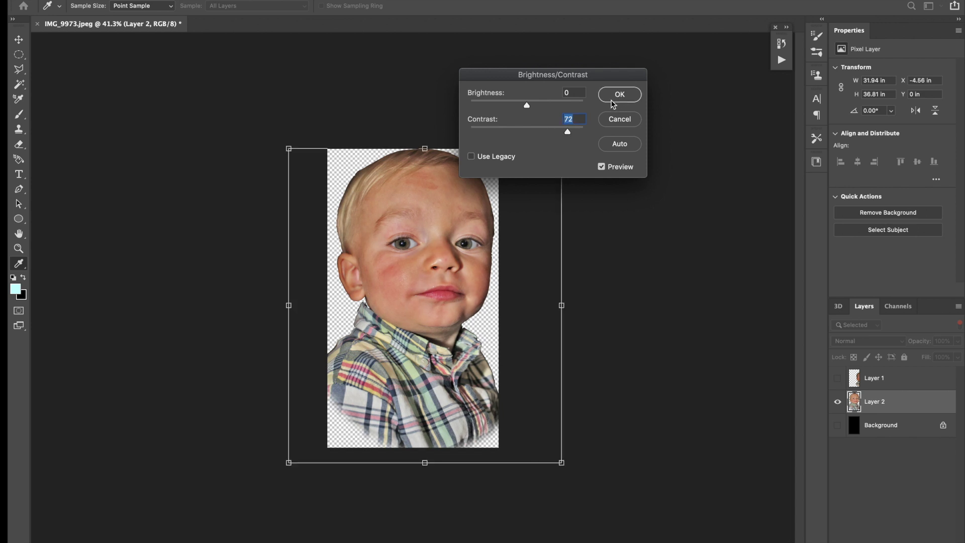
Step: Apply an Exposure adjustment to the portrait with gamma correction 0.92 and offset -0.0122
{"action": "left_click", "coordinate": [144, 1]}
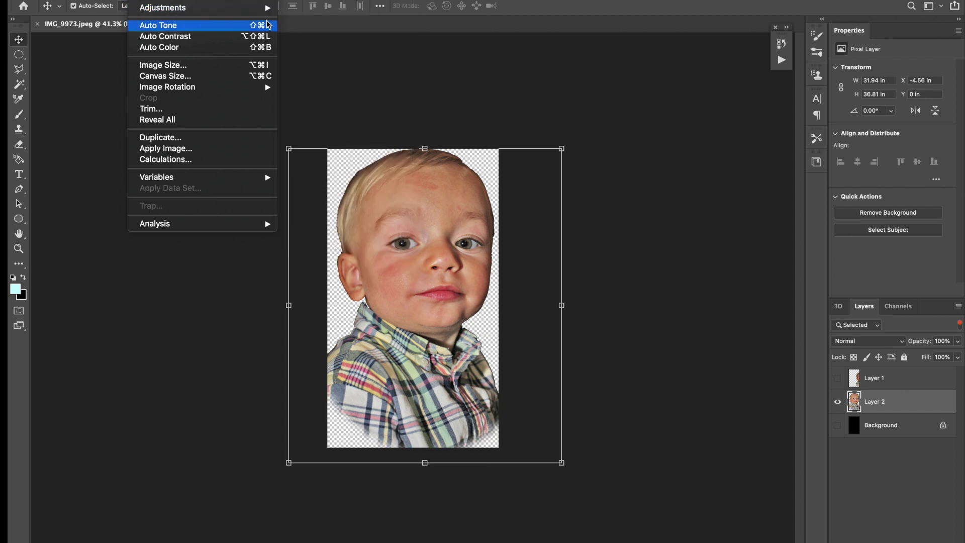
{"action": "mouse_move", "coordinate": [254, 9]}
{"action": "left_click", "coordinate": [300, 41]}
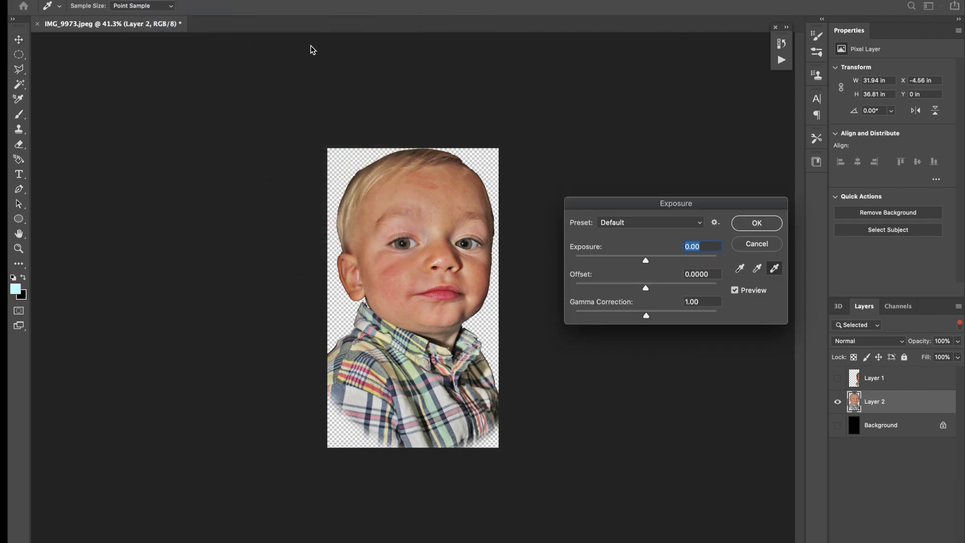
{"action": "left_click_drag", "start_coordinate": [648, 317], "coordinate": [651, 317]}
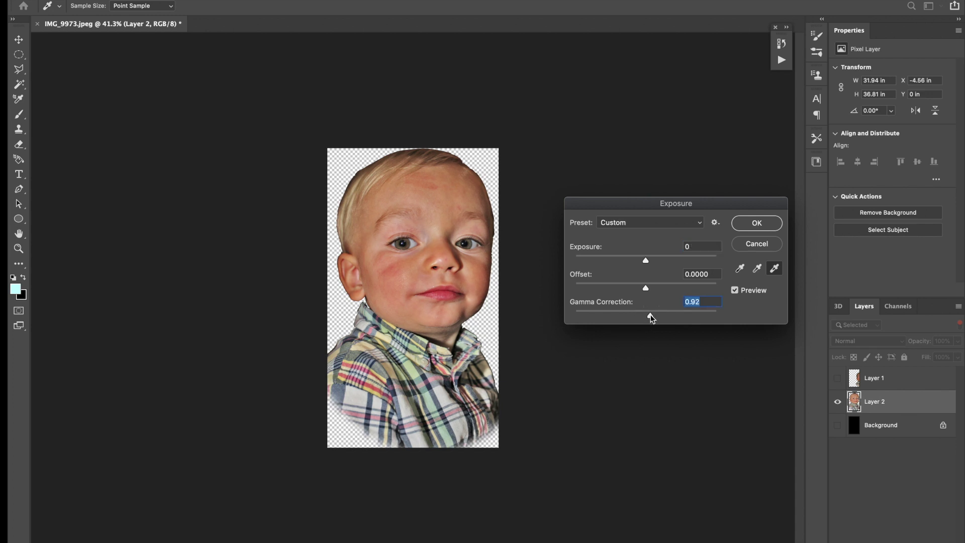
{"action": "left_click", "coordinate": [646, 290]}
{"action": "left_click_drag", "start_coordinate": [647, 291], "coordinate": [646, 292]}
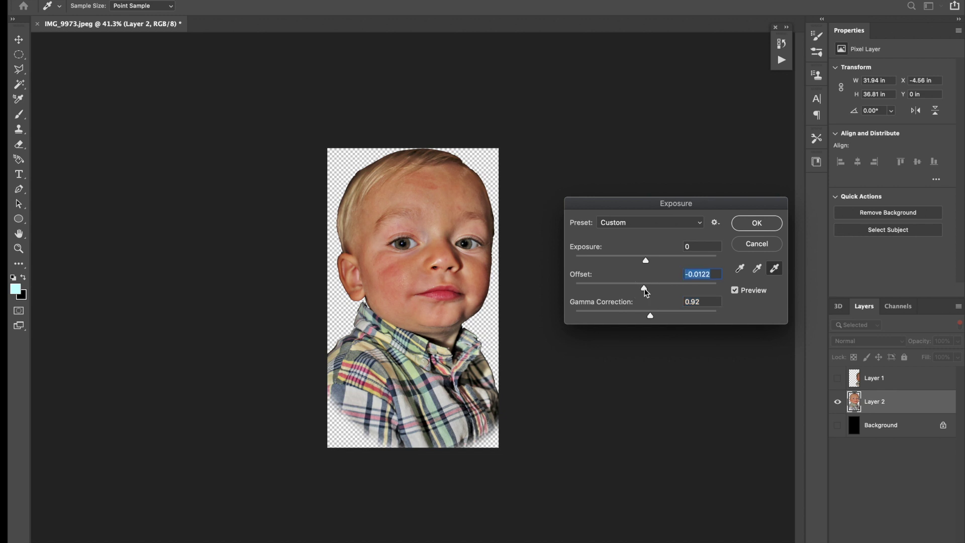
{"action": "left_click", "coordinate": [761, 224]}
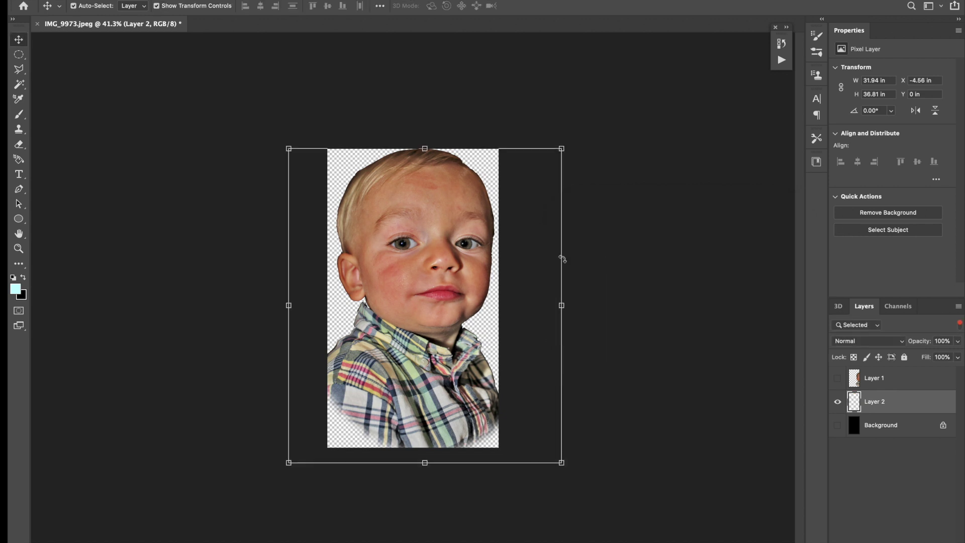
Step: Open the Unsharp Mask filter for the portrait and set its amount to 160% and radius to 36.7 pixels
{"action": "key", "text": "super+plus"}
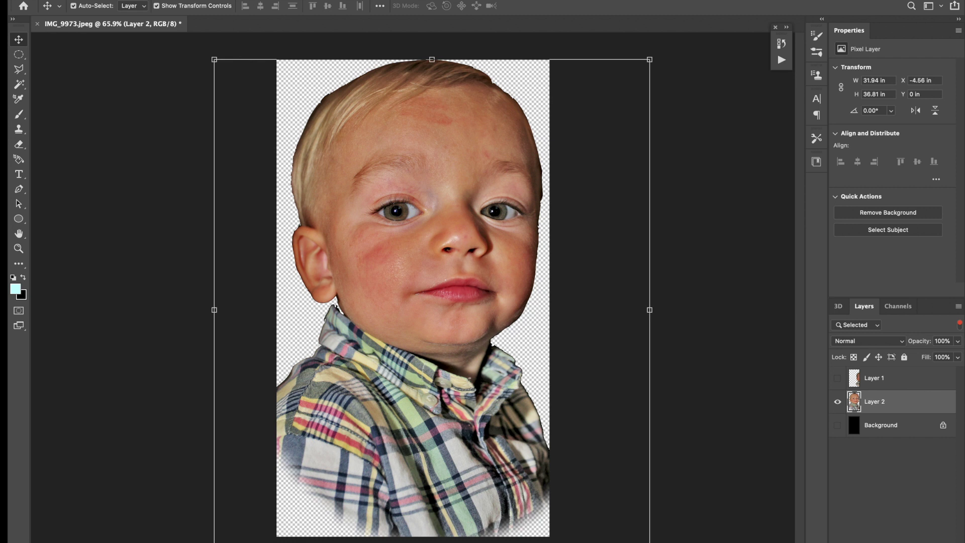
{"action": "left_click", "coordinate": [274, 1]}
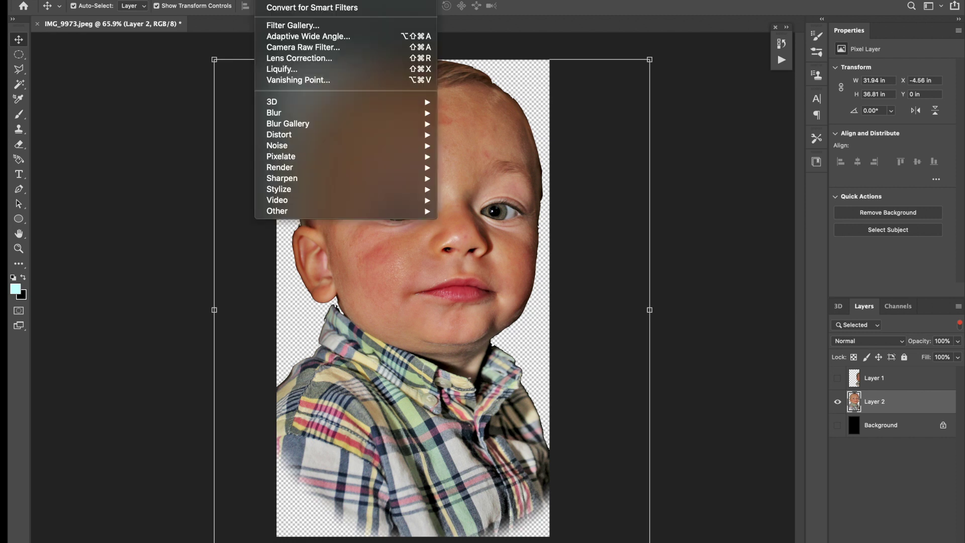
{"action": "mouse_move", "coordinate": [311, 180]}
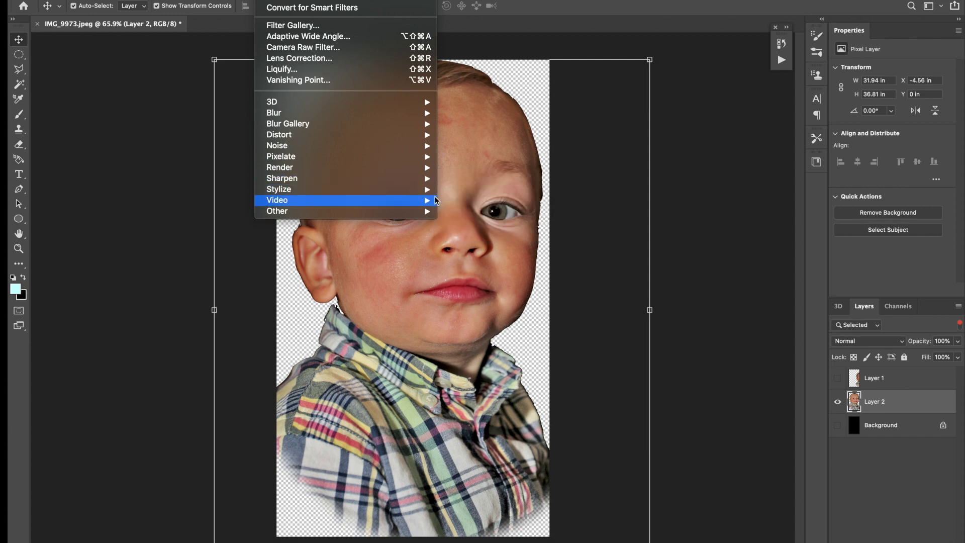
{"action": "mouse_move", "coordinate": [424, 190]}
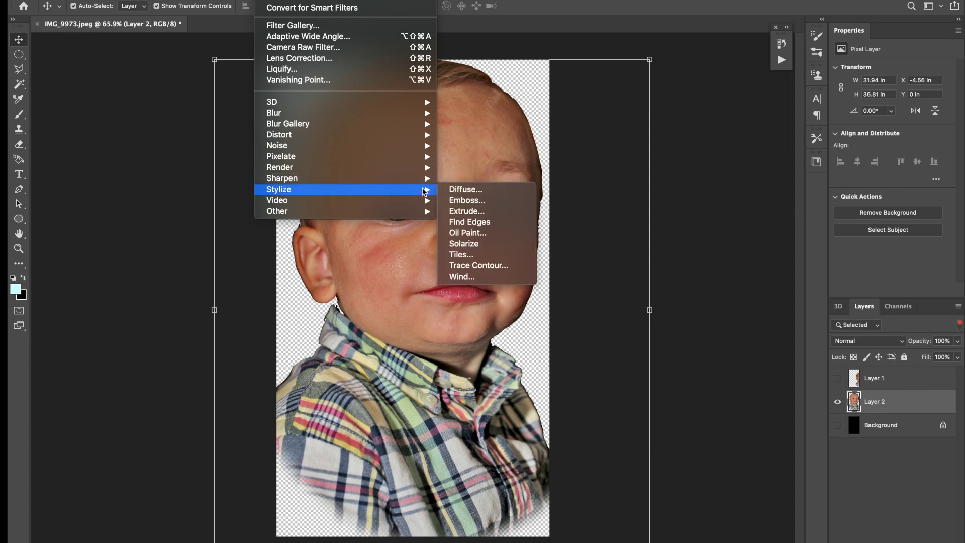
{"action": "left_click", "coordinate": [494, 233]}
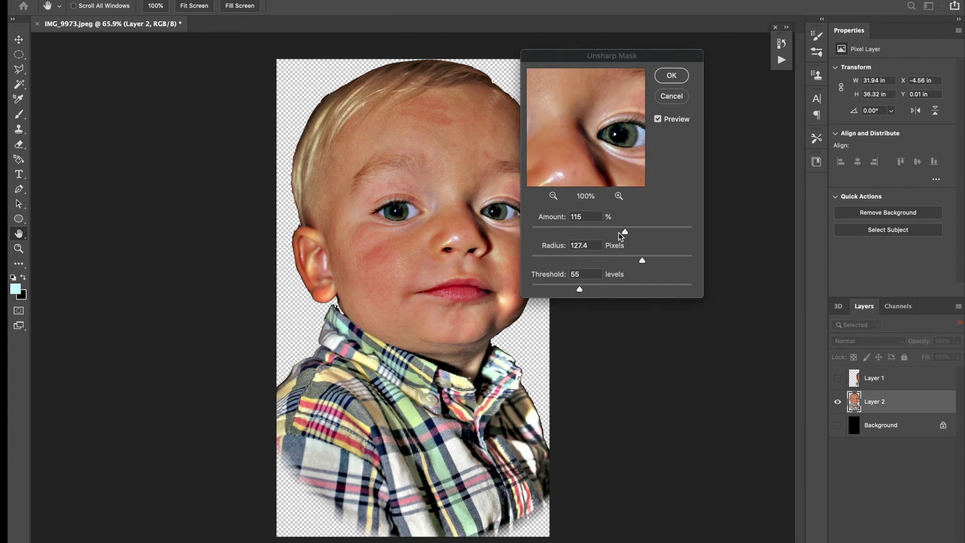
{"action": "left_click", "coordinate": [625, 233]}
{"action": "left_click_drag", "start_coordinate": [625, 233], "coordinate": [680, 230]}
{"action": "left_click_drag", "start_coordinate": [643, 262], "coordinate": [696, 263]}
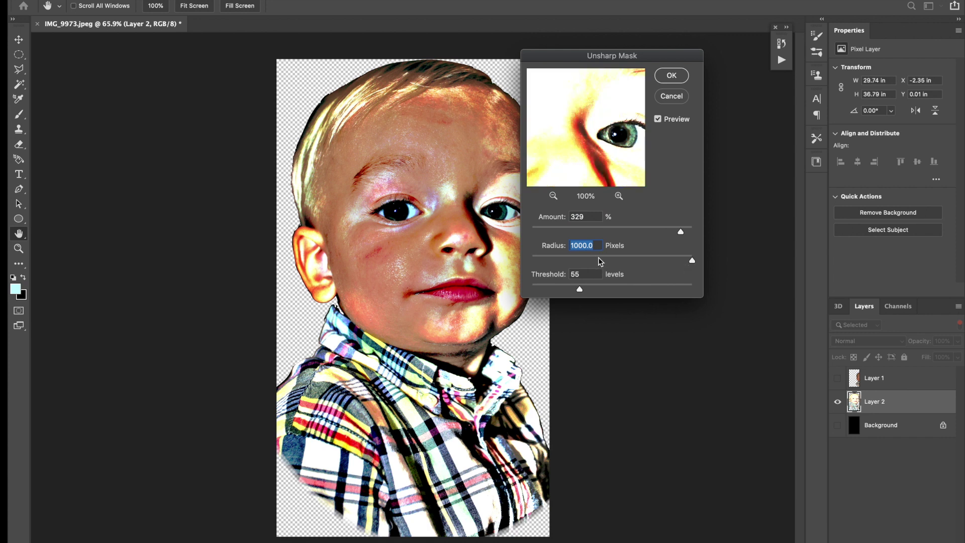
{"action": "left_click_drag", "start_coordinate": [692, 264], "coordinate": [628, 262]}
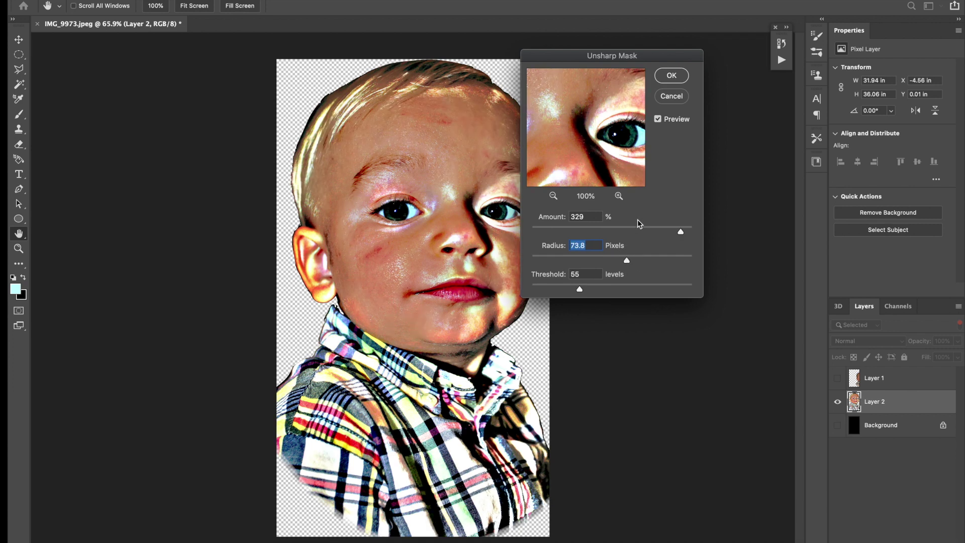
{"action": "left_click_drag", "start_coordinate": [630, 263], "coordinate": [611, 264]}
{"action": "left_click_drag", "start_coordinate": [681, 232], "coordinate": [646, 238]}
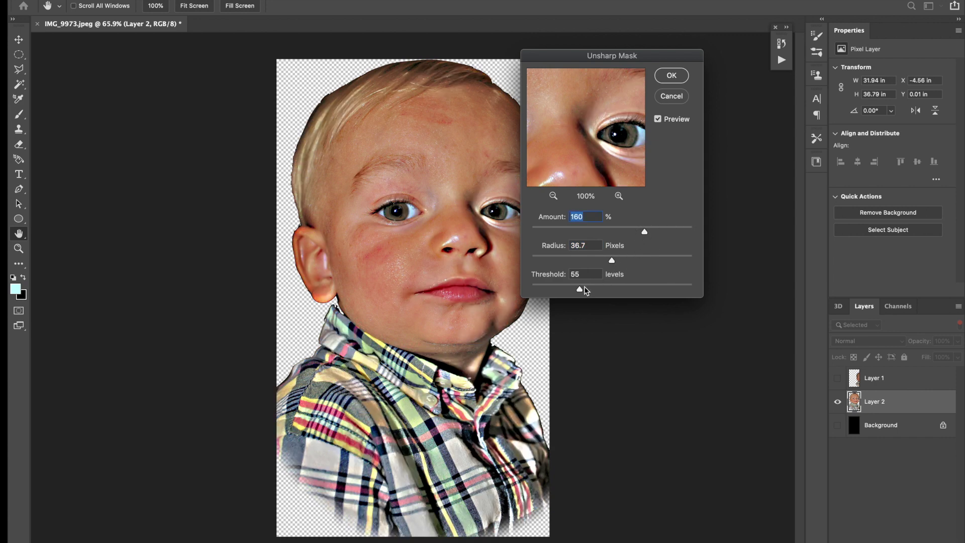
Step: Lower the Unsharp Mask threshold to about 13 levels, reduce the amount slightly, and apply the filter
{"action": "left_click_drag", "start_coordinate": [581, 289], "coordinate": [550, 287]}
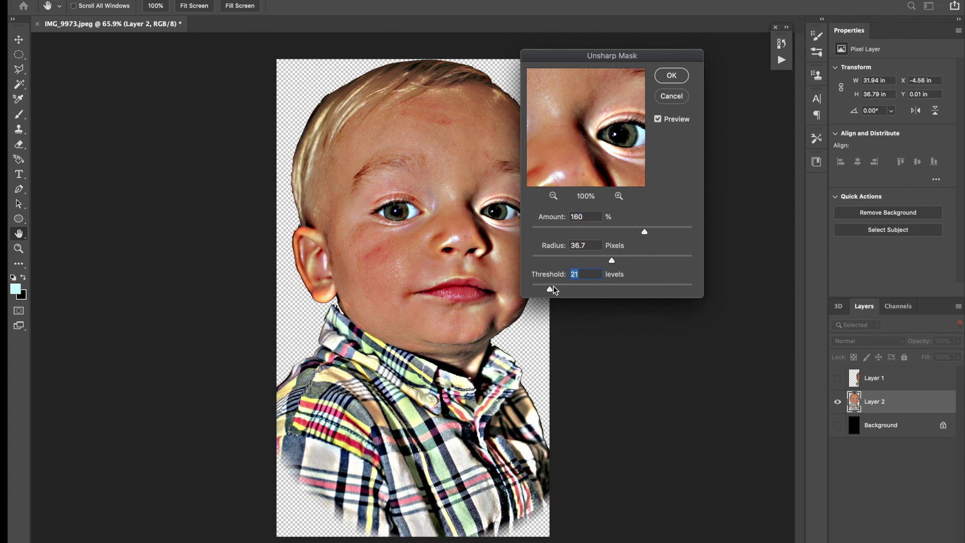
{"action": "left_click_drag", "start_coordinate": [552, 291], "coordinate": [546, 291]}
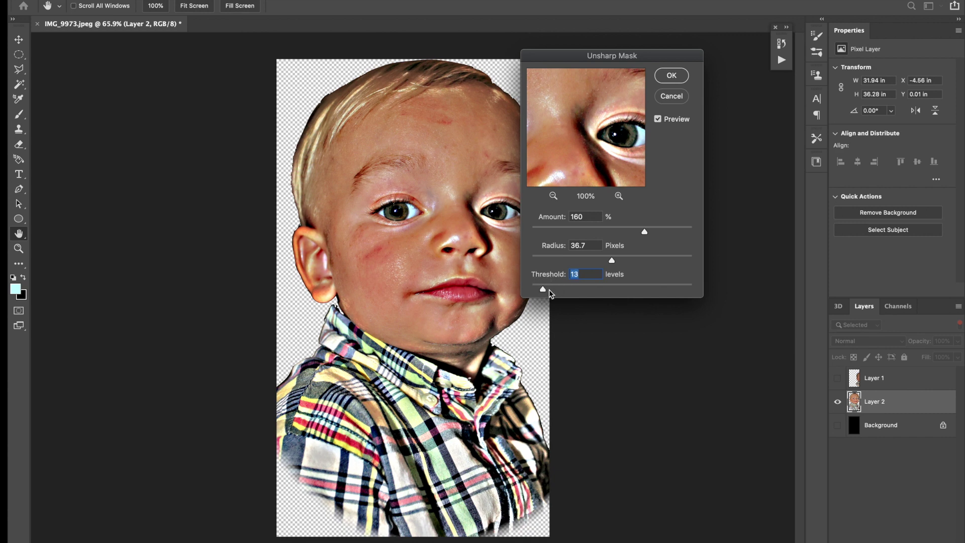
{"action": "left_click_drag", "start_coordinate": [546, 291], "coordinate": [542, 291]}
{"action": "left_click_drag", "start_coordinate": [539, 290], "coordinate": [542, 290]}
{"action": "left_click_drag", "start_coordinate": [644, 233], "coordinate": [636, 233]}
{"action": "left_click", "coordinate": [671, 75]}
{"action": "key", "text": "v"}
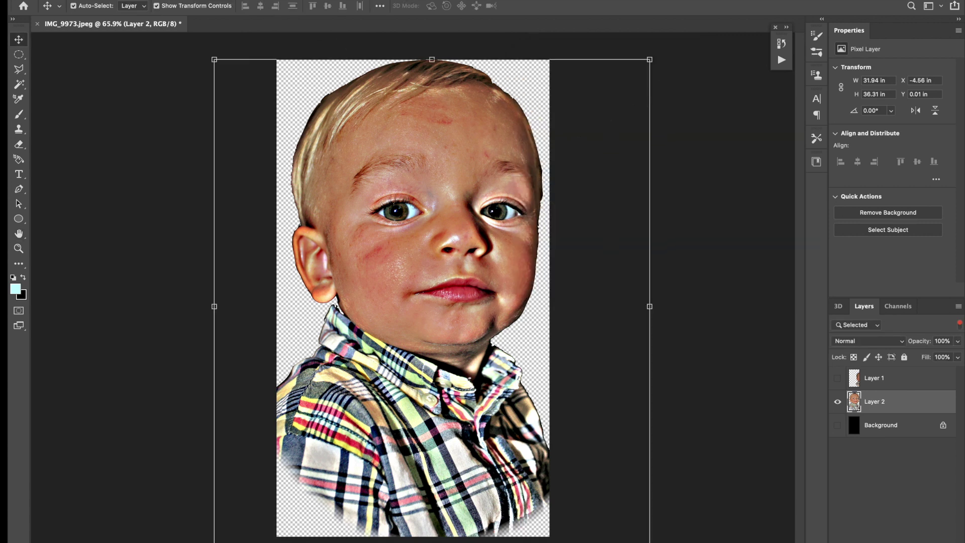
Step: Apply the Smart Sharpen filter to the portrait with the amount at 262% and the radius at 7.8 px
{"action": "left_click", "coordinate": [262, 1]}
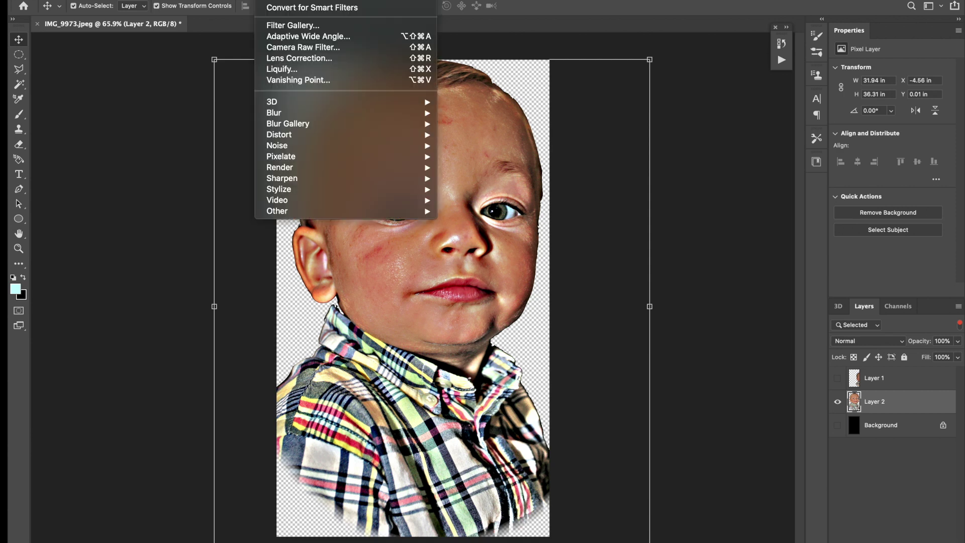
{"action": "mouse_move", "coordinate": [327, 183]}
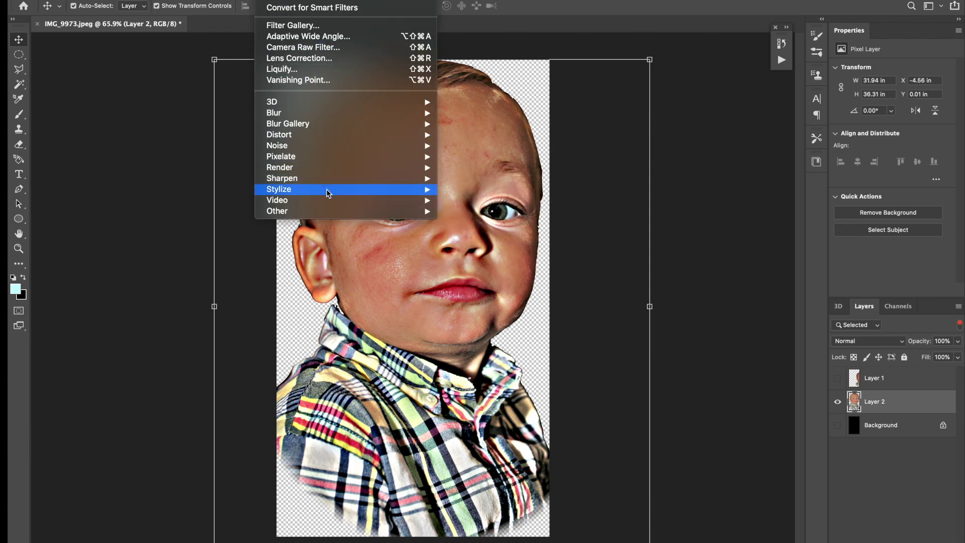
{"action": "left_click", "coordinate": [468, 221]}
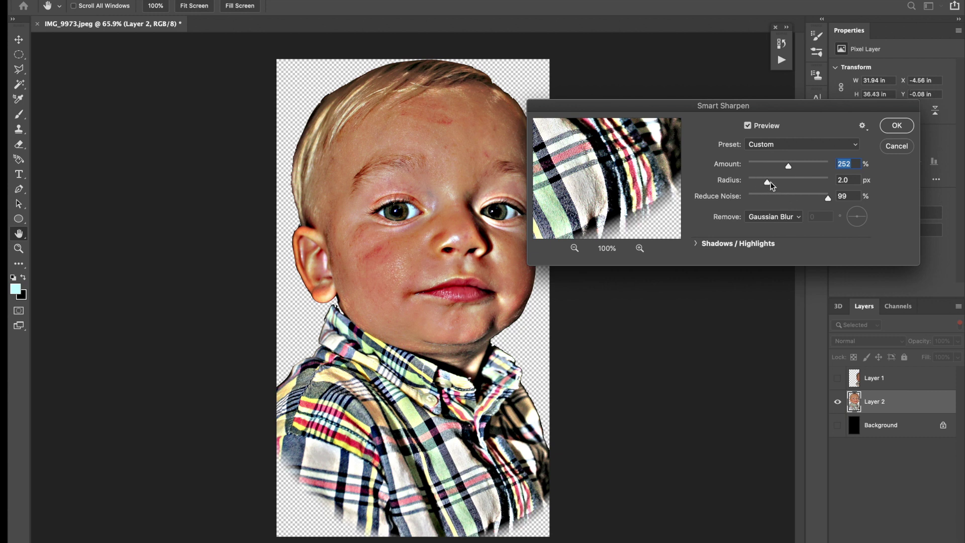
{"action": "left_click_drag", "start_coordinate": [788, 166], "coordinate": [799, 168]}
{"action": "left_click_drag", "start_coordinate": [781, 181], "coordinate": [790, 186]}
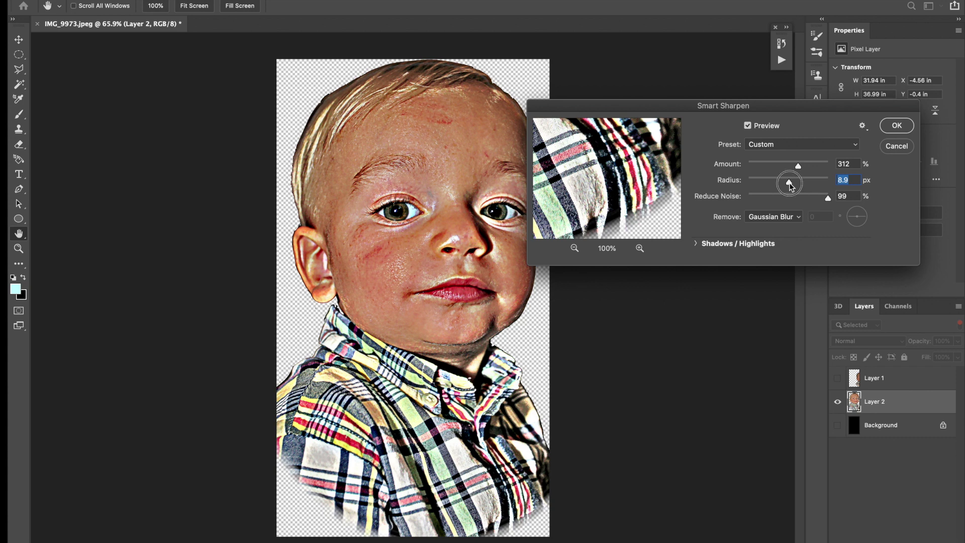
{"action": "left_click_drag", "start_coordinate": [797, 167], "coordinate": [795, 173]}
{"action": "left_click_drag", "start_coordinate": [794, 170], "coordinate": [787, 182]}
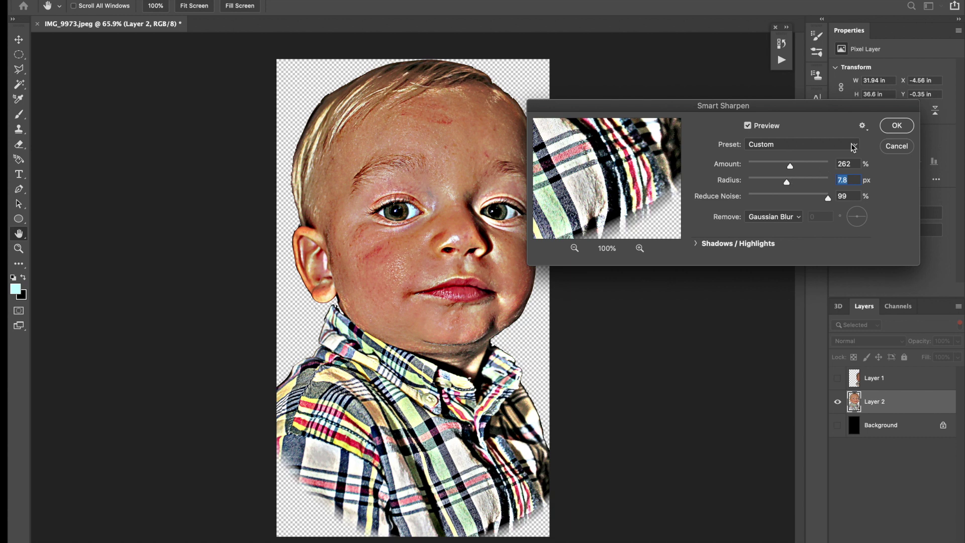
{"action": "left_click", "coordinate": [888, 127]}
{"action": "key", "text": "v"}
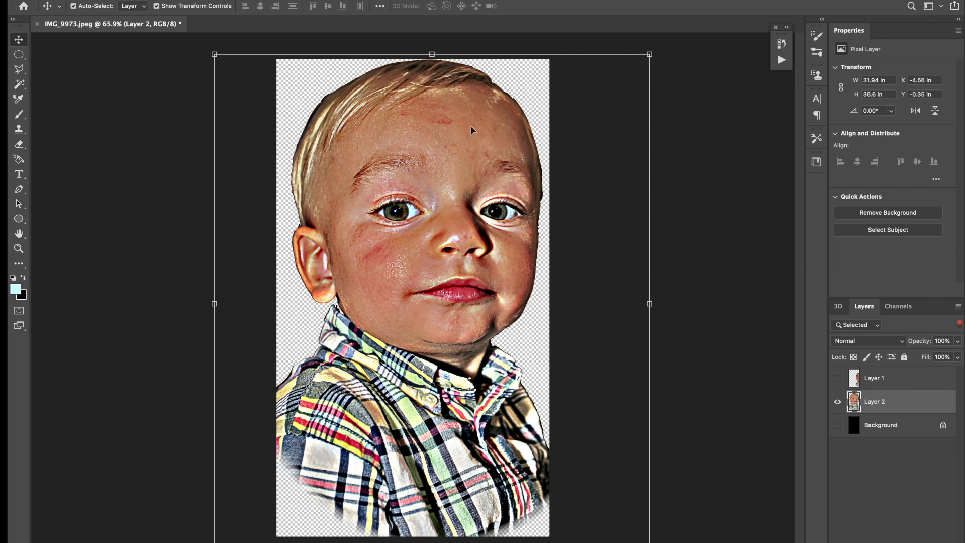
Step: Set up the Brush tool with the Lighter Color mode and a soft tip size of 150 px
{"action": "left_click", "coordinate": [24, 116]}
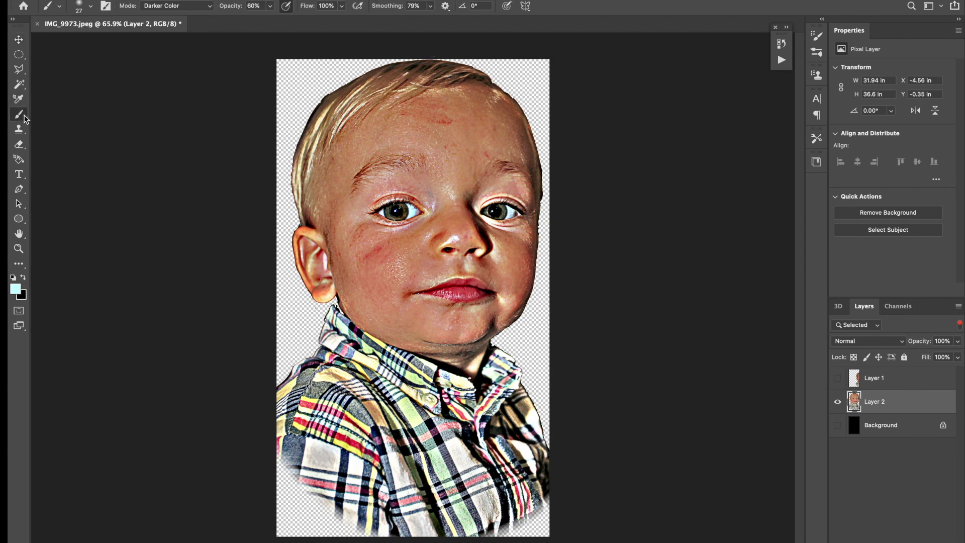
{"action": "left_click", "coordinate": [189, 7]}
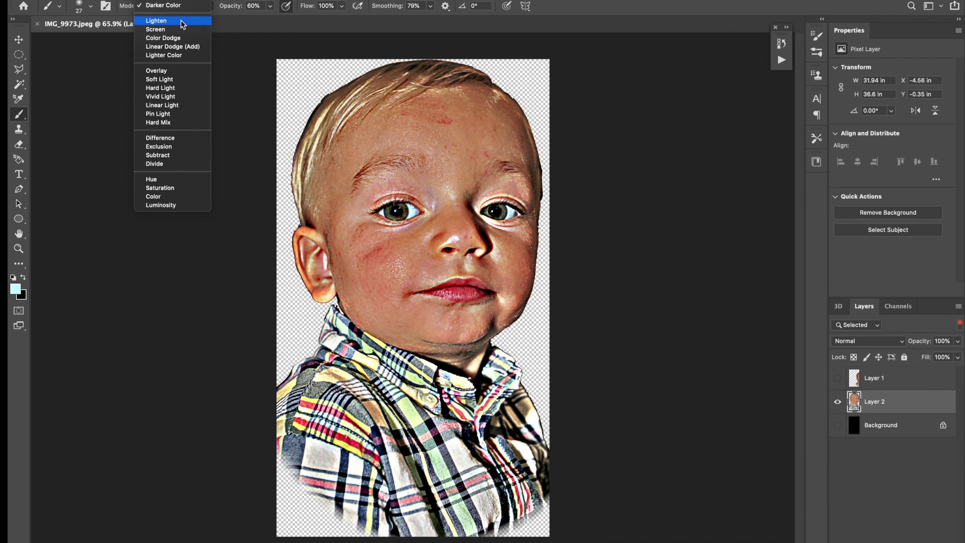
{"action": "left_click", "coordinate": [175, 55]}
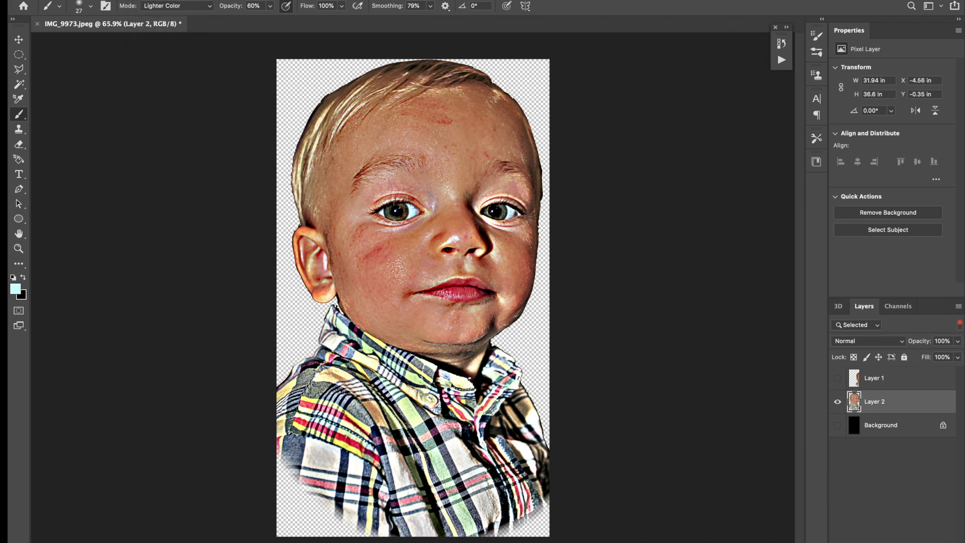
{"action": "right_click", "coordinate": [476, 137]}
{"action": "left_click_drag", "start_coordinate": [550, 154], "coordinate": [564, 153]}
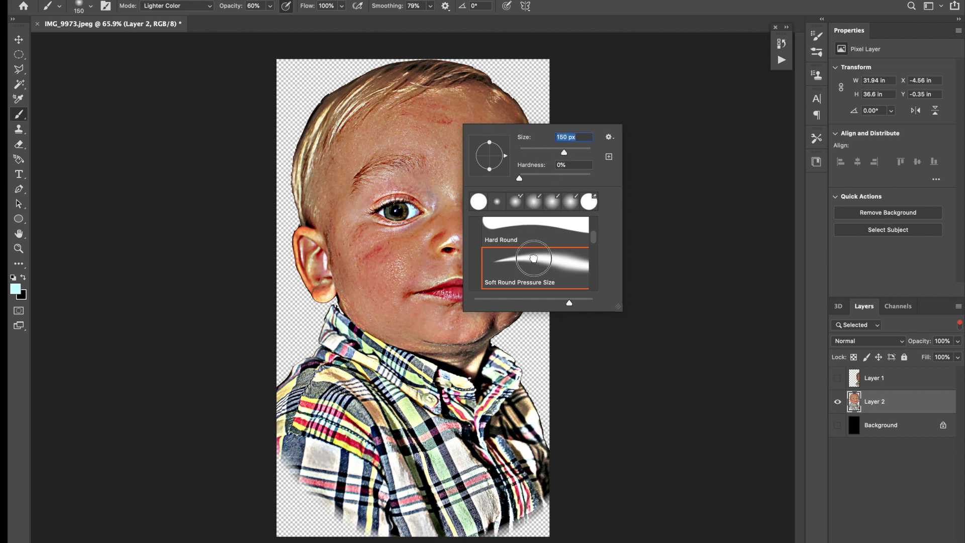
{"action": "key", "text": "Return"}
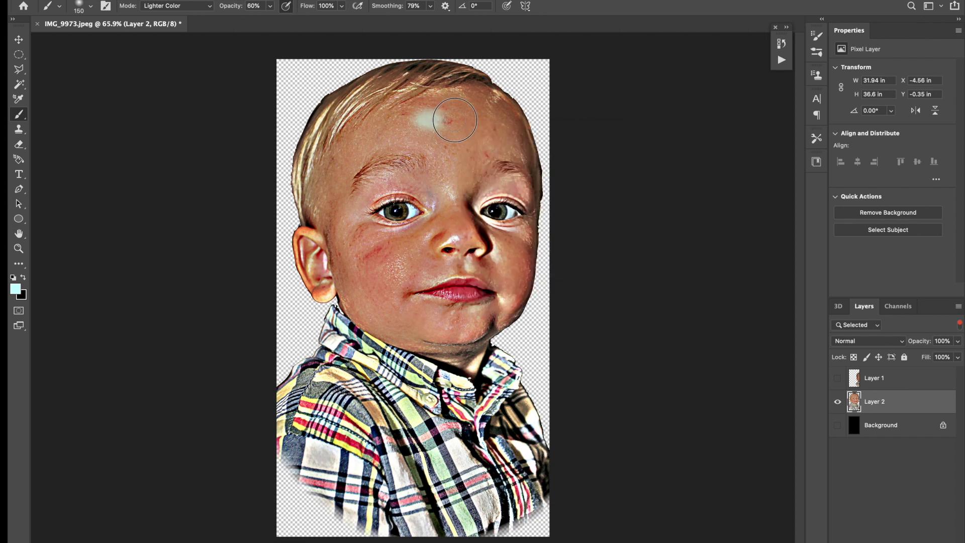
Step: Set the brush opacity to 6% and lighten the forehead and the shadowed outer edge of the child's face
{"action": "left_click", "coordinate": [262, 6]}
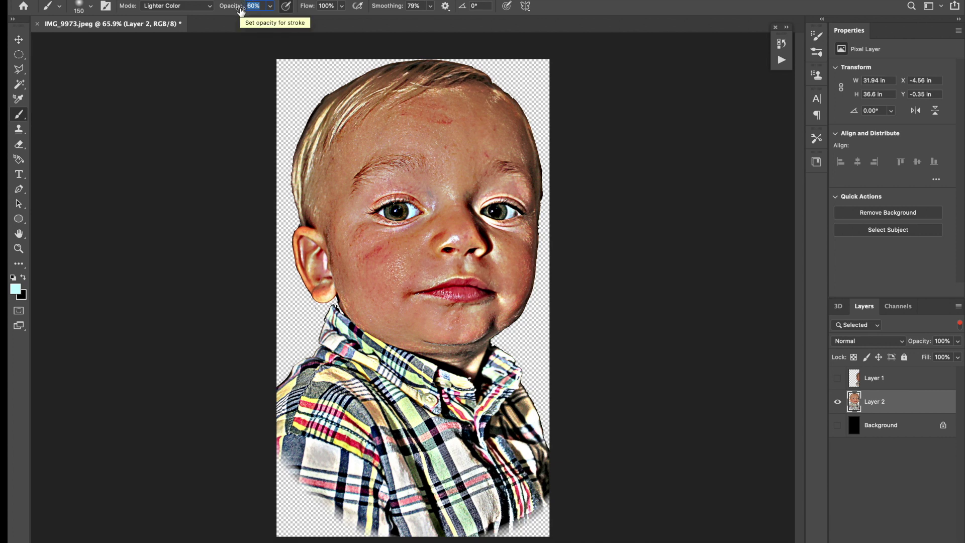
{"action": "type", "text": "6"}
{"action": "key", "text": "Tab"}
{"action": "mouse_move", "coordinate": [489, 100]}
{"action": "left_mouse_down"}
{"action": "mouse_move", "coordinate": [506, 117]}
{"action": "mouse_move", "coordinate": [527, 162]}
{"action": "mouse_move", "coordinate": [501, 111]}
{"action": "mouse_move", "coordinate": [479, 100]}
{"action": "mouse_move", "coordinate": [506, 109]}
{"action": "mouse_move", "coordinate": [532, 190]}
{"action": "mouse_move", "coordinate": [529, 175]}
{"action": "mouse_move", "coordinate": [519, 268]}
{"action": "mouse_move", "coordinate": [535, 243]}
{"action": "mouse_move", "coordinate": [499, 324]}
{"action": "mouse_move", "coordinate": [516, 312]}
{"action": "mouse_move", "coordinate": [538, 226]}
{"action": "left_mouse_up"}
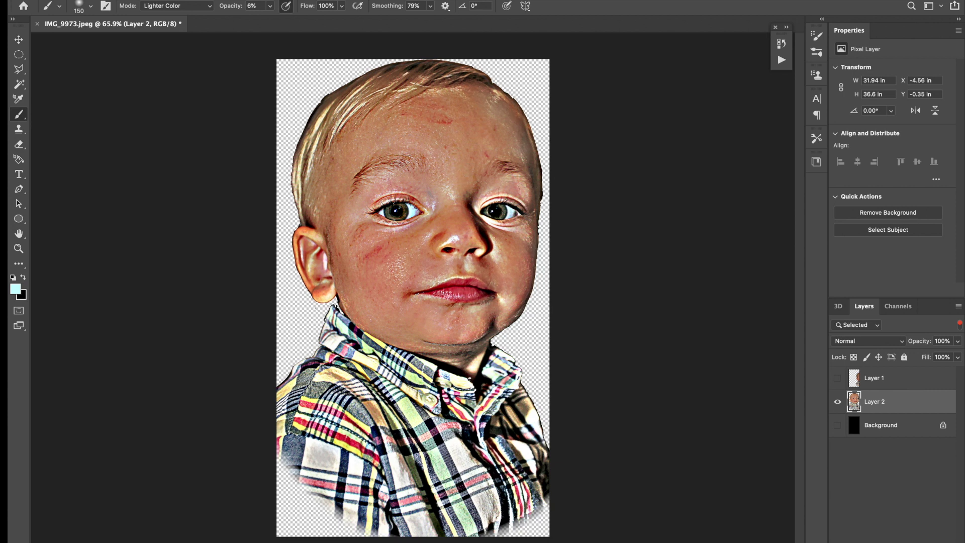
{"action": "left_click_drag", "start_coordinate": [517, 126], "coordinate": [458, 93]}
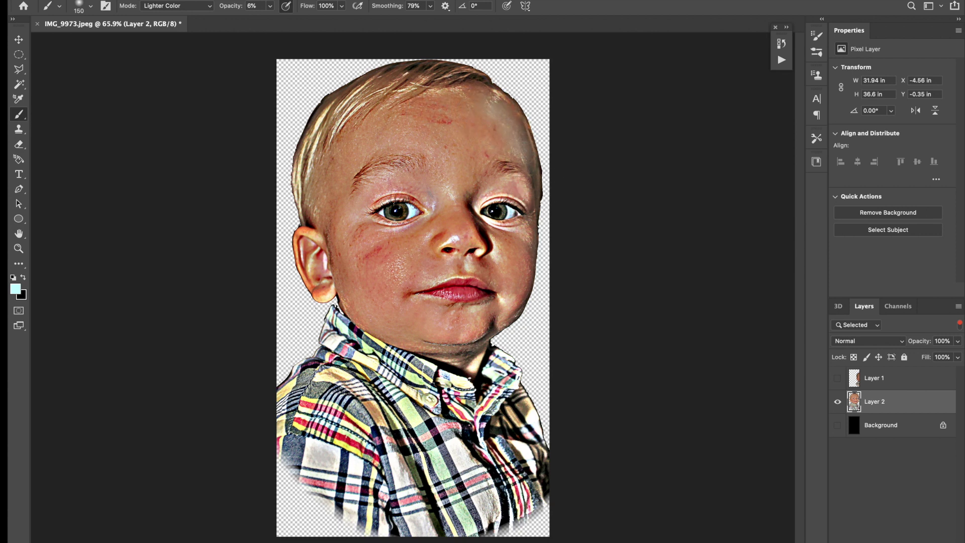
{"action": "mouse_move", "coordinate": [533, 207]}
{"action": "left_mouse_down"}
{"action": "mouse_move", "coordinate": [543, 240]}
{"action": "mouse_move", "coordinate": [529, 241]}
{"action": "mouse_move", "coordinate": [536, 253]}
{"action": "mouse_move", "coordinate": [506, 319]}
{"action": "mouse_move", "coordinate": [523, 297]}
{"action": "left_mouse_up"}
Step: Switch to the Mixer Brush tool and set its size to 172 px
{"action": "right_click", "coordinate": [19, 115]}
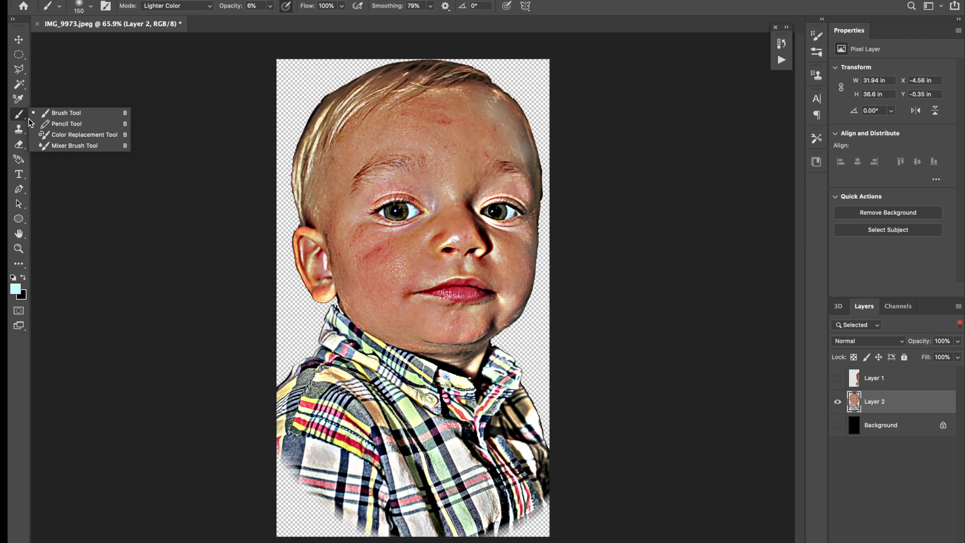
{"action": "left_click", "coordinate": [48, 146]}
{"action": "right_click", "coordinate": [465, 126]}
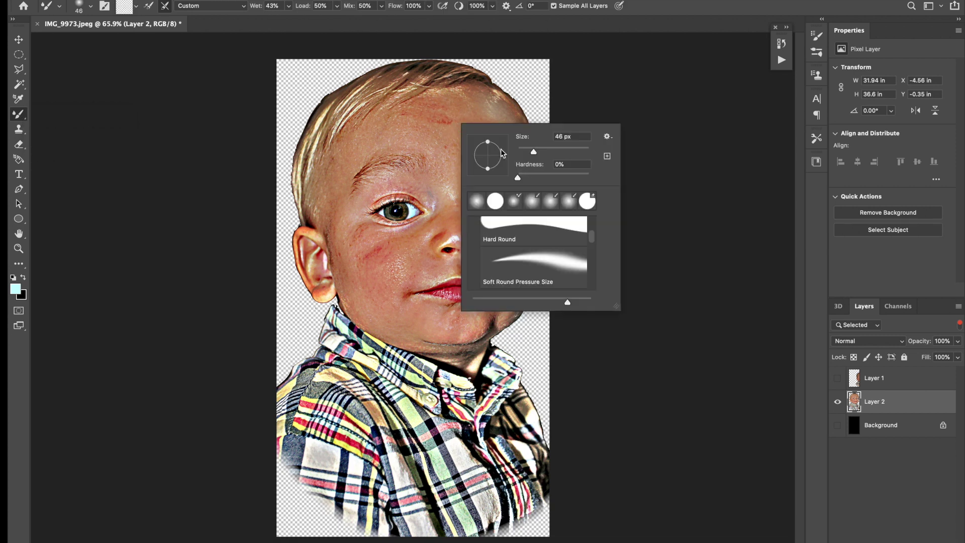
{"action": "left_click_drag", "start_coordinate": [546, 151], "coordinate": [559, 150]}
{"action": "key", "text": "Return"}
Step: Blend the skin blemishes and texture with the Mixer Brush on the forehead, both cheeks and the bridge of the nose
{"action": "mouse_move", "coordinate": [397, 130]}
{"action": "left_mouse_down"}
{"action": "mouse_move", "coordinate": [473, 120]}
{"action": "mouse_move", "coordinate": [388, 118]}
{"action": "mouse_move", "coordinate": [480, 118]}
{"action": "mouse_move", "coordinate": [471, 123]}
{"action": "left_mouse_up"}
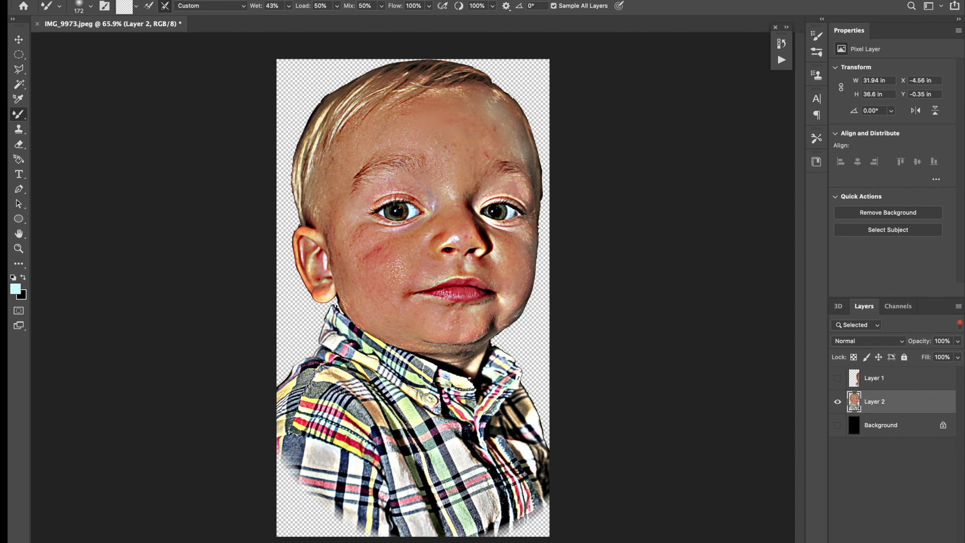
{"action": "mouse_move", "coordinate": [470, 123]}
{"action": "left_mouse_down"}
{"action": "mouse_move", "coordinate": [508, 115]}
{"action": "mouse_move", "coordinate": [467, 112]}
{"action": "mouse_move", "coordinate": [506, 109]}
{"action": "mouse_move", "coordinate": [484, 134]}
{"action": "mouse_move", "coordinate": [515, 148]}
{"action": "left_mouse_up"}
{"action": "left_click_drag", "start_coordinate": [521, 260], "coordinate": [522, 282]}
{"action": "mouse_move", "coordinate": [401, 254]}
{"action": "left_mouse_down"}
{"action": "mouse_move", "coordinate": [359, 265]}
{"action": "mouse_move", "coordinate": [391, 261]}
{"action": "mouse_move", "coordinate": [371, 266]}
{"action": "mouse_move", "coordinate": [382, 252]}
{"action": "mouse_move", "coordinate": [359, 267]}
{"action": "mouse_move", "coordinate": [381, 251]}
{"action": "mouse_move", "coordinate": [362, 260]}
{"action": "mouse_move", "coordinate": [351, 274]}
{"action": "mouse_move", "coordinate": [381, 264]}
{"action": "mouse_move", "coordinate": [362, 300]}
{"action": "mouse_move", "coordinate": [394, 266]}
{"action": "mouse_move", "coordinate": [390, 296]}
{"action": "mouse_move", "coordinate": [357, 284]}
{"action": "mouse_move", "coordinate": [342, 211]}
{"action": "mouse_move", "coordinate": [336, 267]}
{"action": "mouse_move", "coordinate": [346, 236]}
{"action": "mouse_move", "coordinate": [348, 271]}
{"action": "mouse_move", "coordinate": [396, 307]}
{"action": "left_mouse_up"}
{"action": "left_click_drag", "start_coordinate": [402, 251], "coordinate": [388, 273]}
{"action": "mouse_move", "coordinate": [443, 186]}
{"action": "left_mouse_down"}
{"action": "mouse_move", "coordinate": [437, 136]}
{"action": "mouse_move", "coordinate": [475, 171]}
{"action": "mouse_move", "coordinate": [490, 138]}
{"action": "mouse_move", "coordinate": [461, 150]}
{"action": "mouse_move", "coordinate": [450, 143]}
{"action": "mouse_move", "coordinate": [465, 236]}
{"action": "mouse_move", "coordinate": [460, 200]}
{"action": "left_mouse_up"}
{"action": "key", "text": "ctrl+plus"}
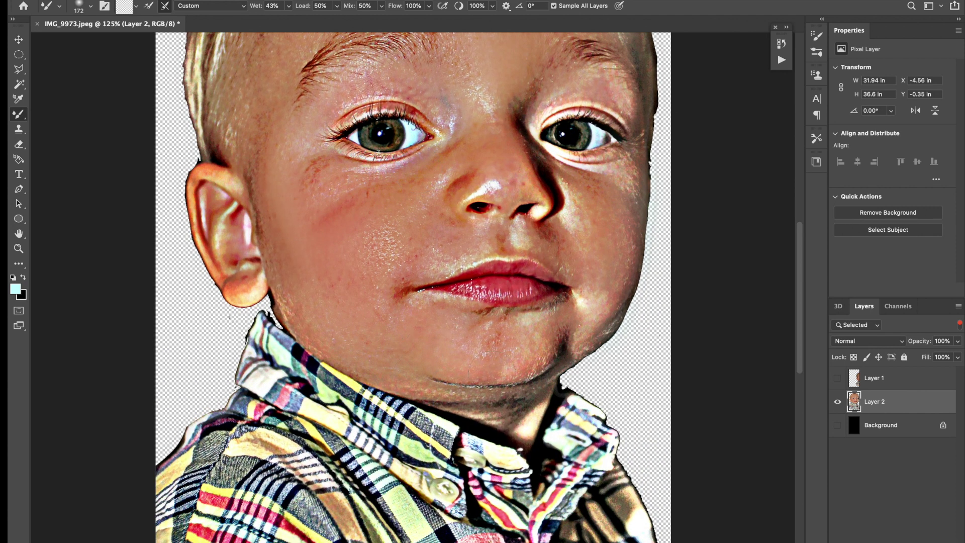
{"action": "scroll", "coordinate": [491, 368], "scroll_direction": "up", "scroll_amount": 6}
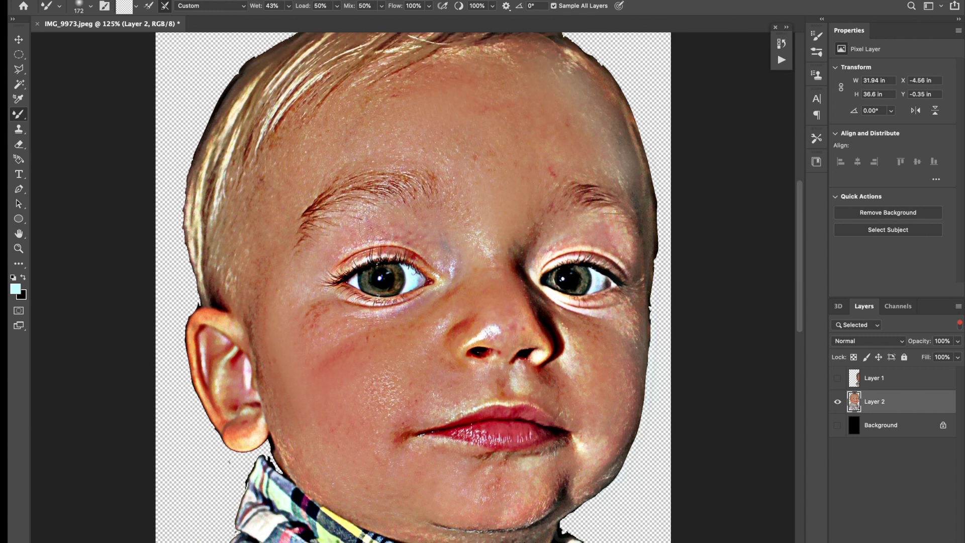
{"action": "scroll", "coordinate": [382, 221], "scroll_direction": "up", "scroll_amount": 1}
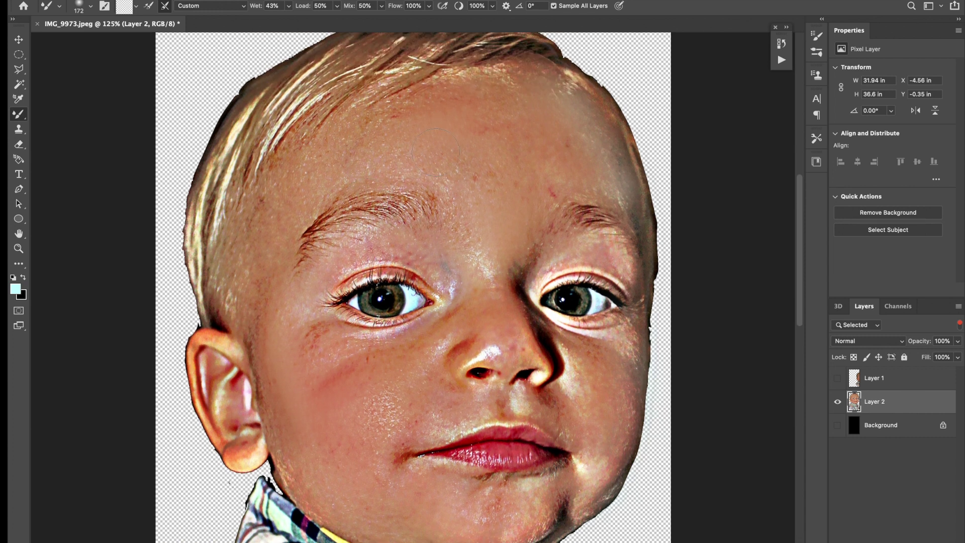
{"action": "scroll", "coordinate": [436, 152], "scroll_direction": "down", "scroll_amount": 1}
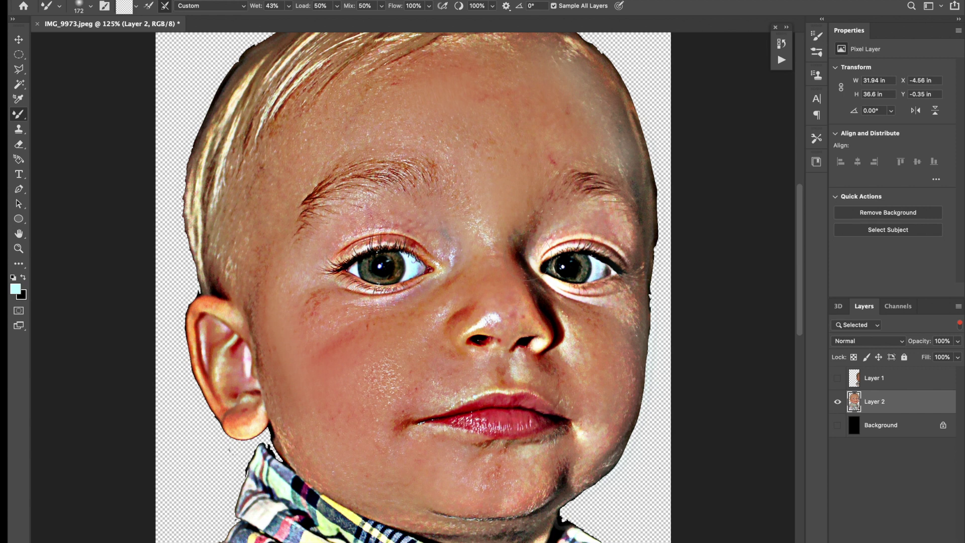
{"action": "scroll", "coordinate": [483, 275], "scroll_direction": "down", "scroll_amount": 1}
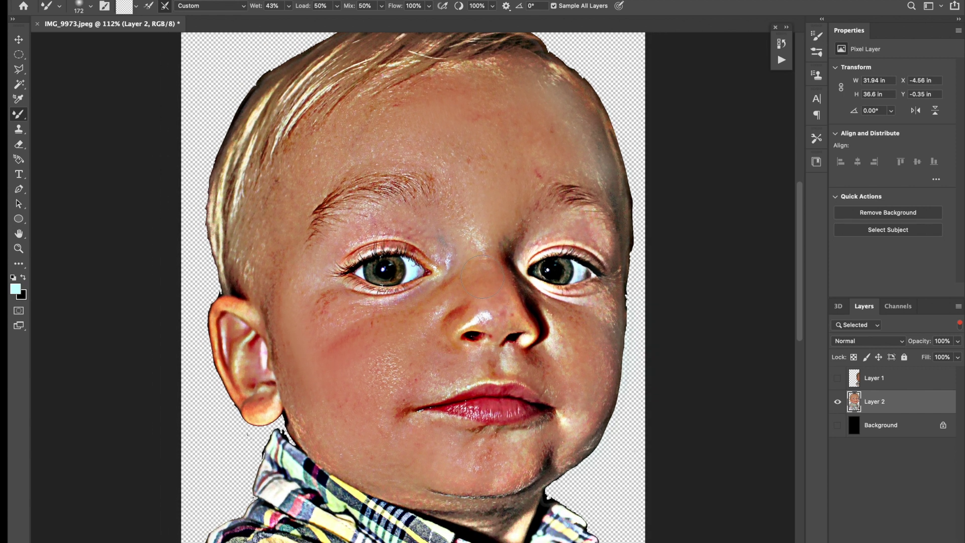
{"action": "scroll", "coordinate": [482, 276], "scroll_direction": "down", "scroll_amount": 2}
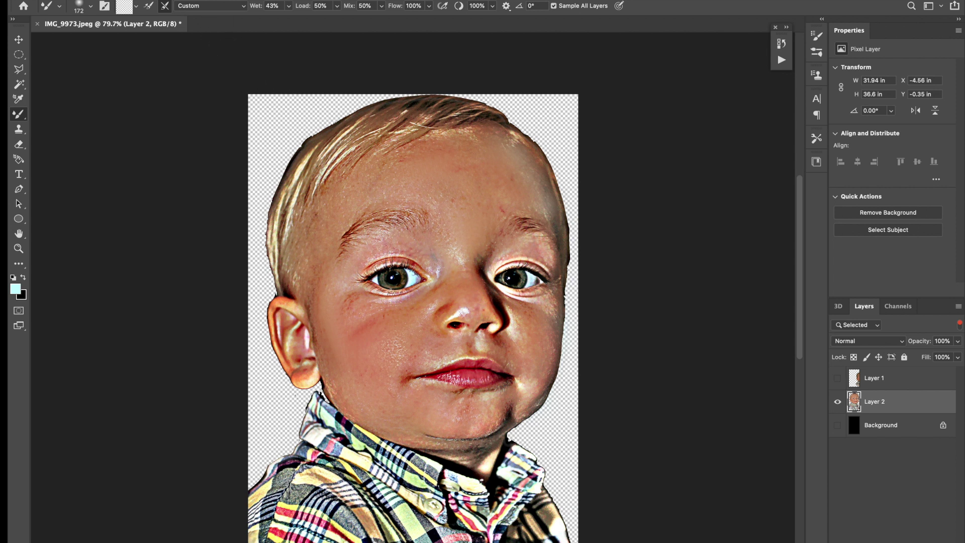
Step: Resize the image to a width of 5 inches at a resolution of 300 pixels/inch
{"action": "left_click", "coordinate": [141, 0]}
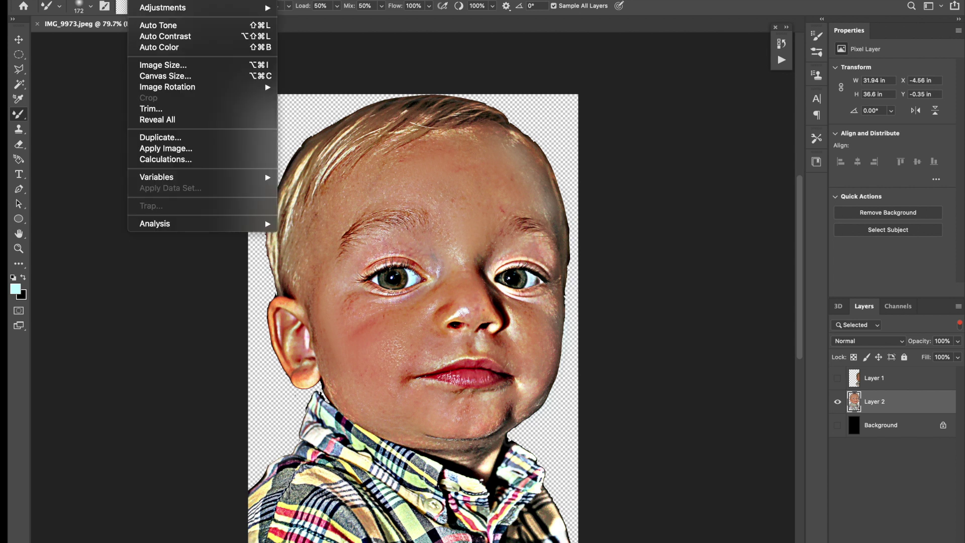
{"action": "left_click", "coordinate": [168, 69]}
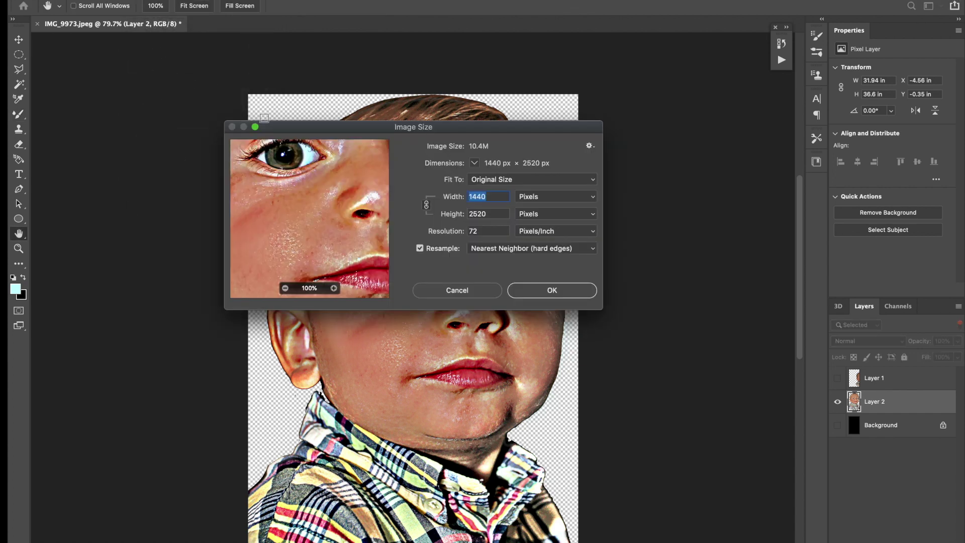
{"action": "left_click", "coordinate": [550, 199]}
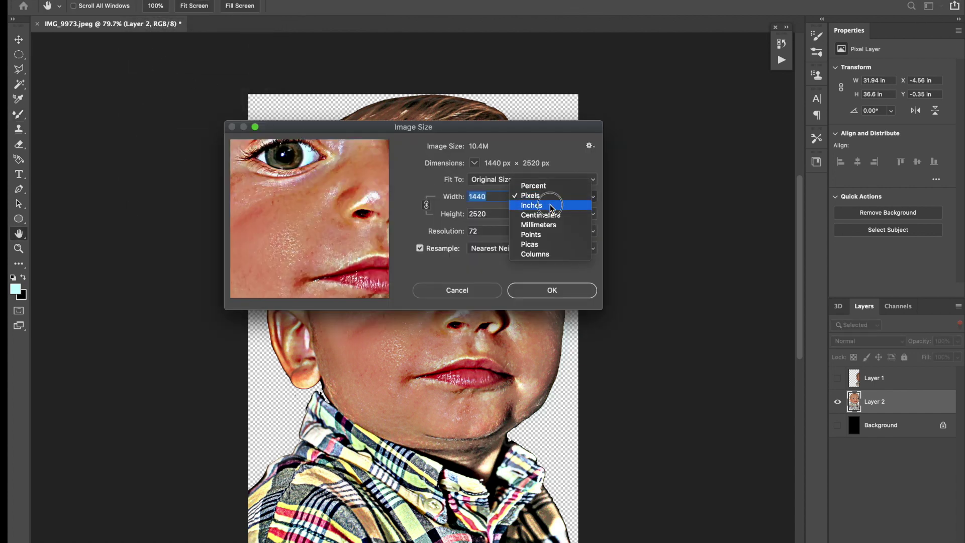
{"action": "key", "text": "Escape"}
{"action": "left_click", "coordinate": [551, 196]}
{"action": "left_click", "coordinate": [551, 208]}
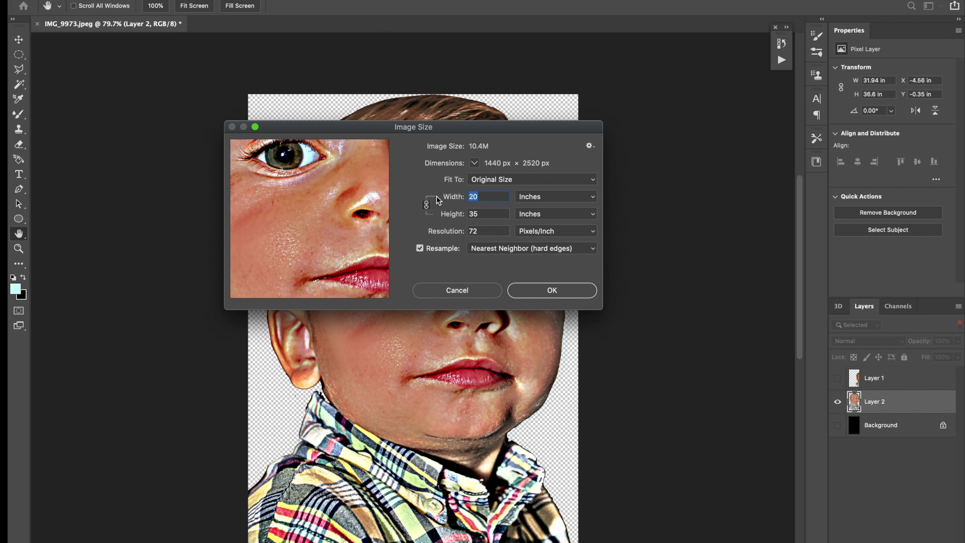
{"action": "type", "text": "5"}
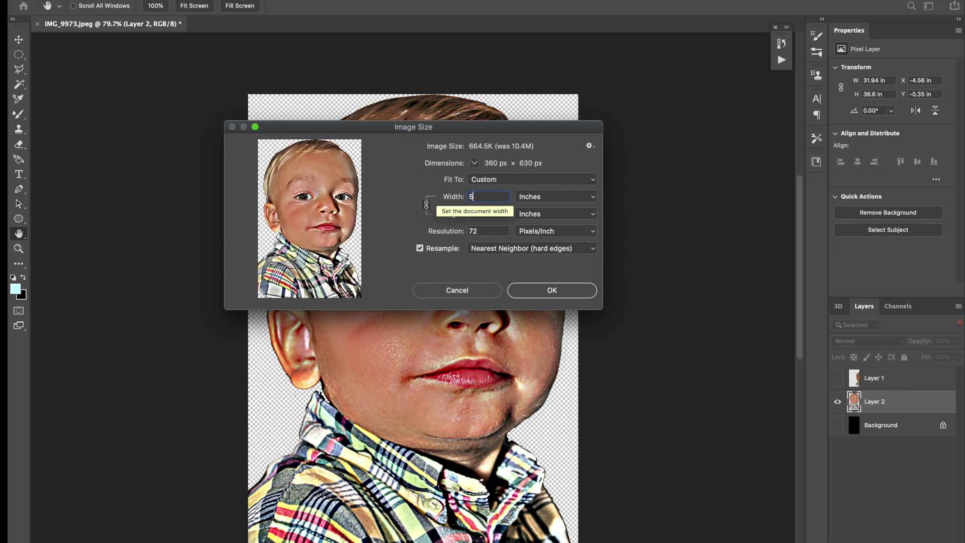
{"action": "key", "text": "Tab"}
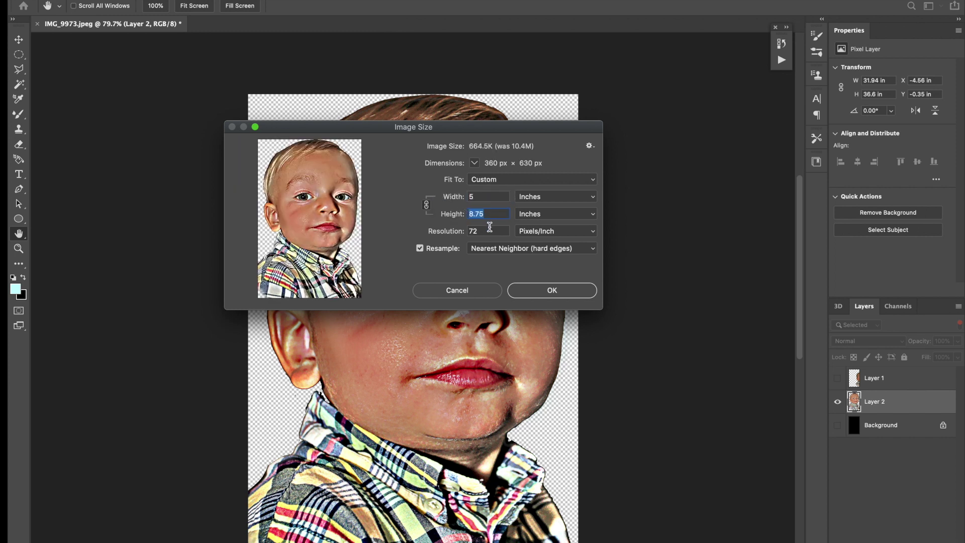
{"action": "key", "text": "Tab"}
{"action": "type", "text": "300"}
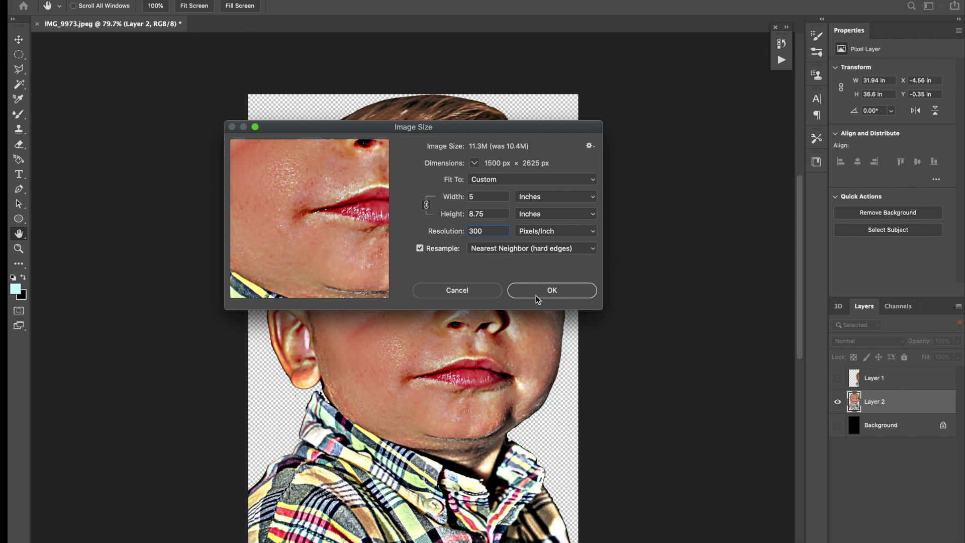
{"action": "left_click", "coordinate": [536, 294]}
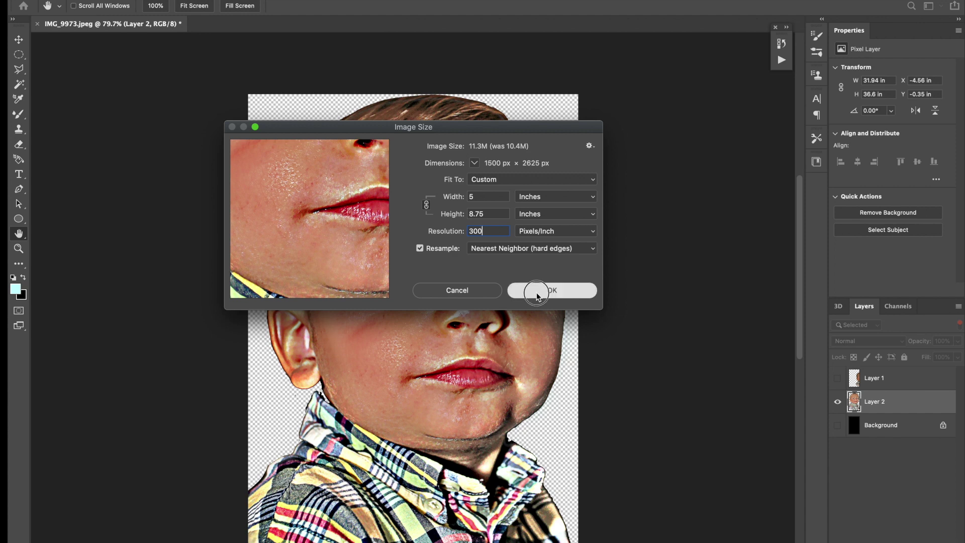
{"action": "key", "text": "b"}
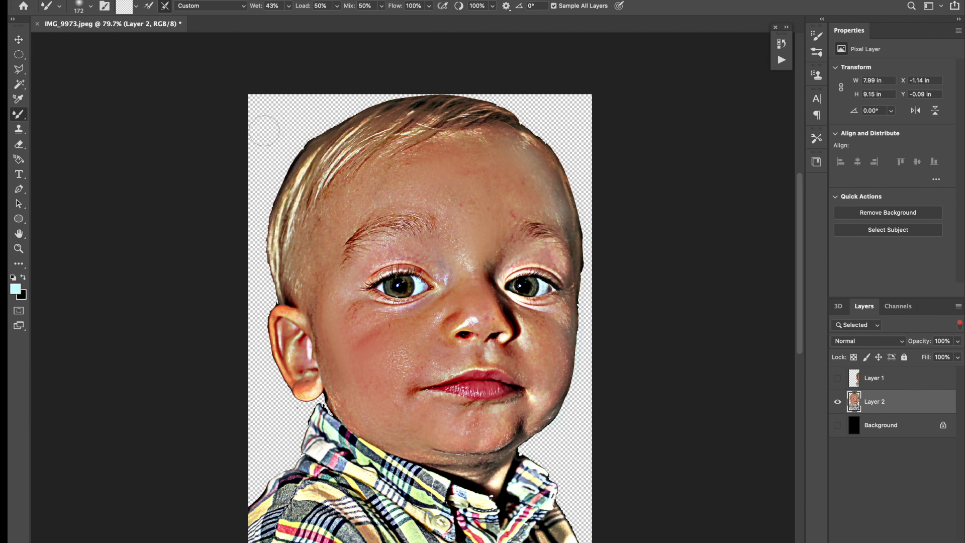
{"action": "scroll", "coordinate": [264, 130], "scroll_direction": "up", "scroll_amount": 1}
{"action": "scroll", "coordinate": [264, 132], "scroll_direction": "down", "scroll_amount": 4}
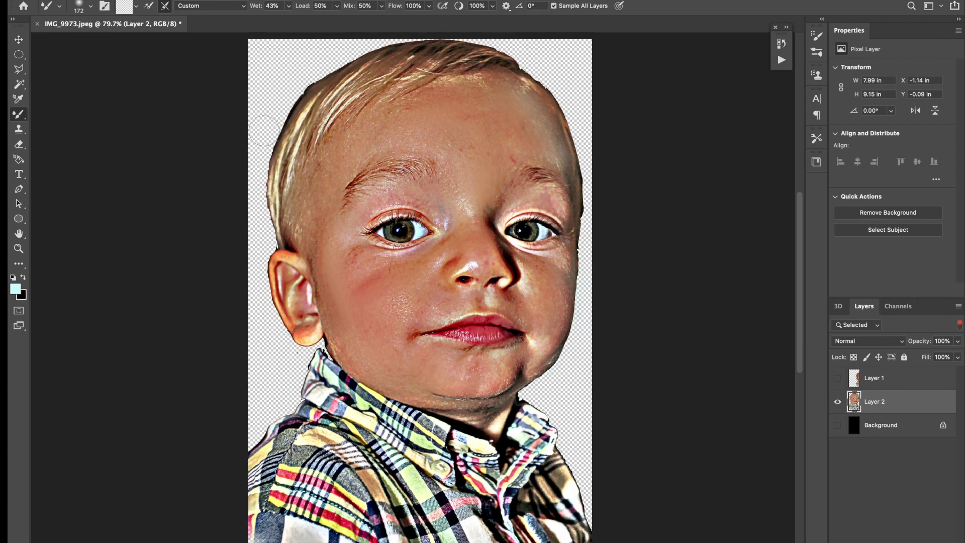